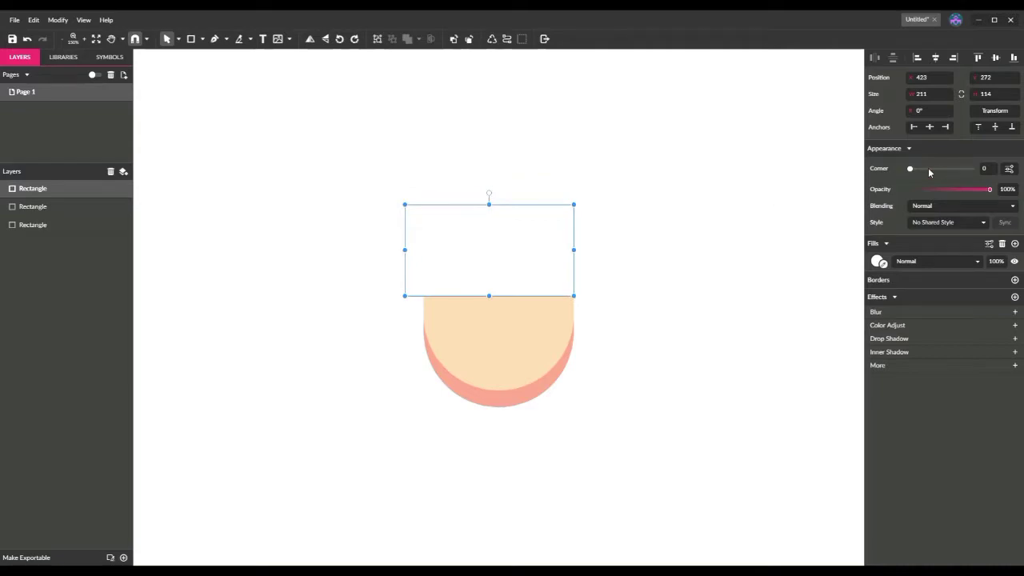
# - Round the corners of the white rectangle above the face using individual corner radii
pyautogui.click(1008, 168)
pyautogui.click(523, 261)
pyautogui.moveTo(453, 248); pyautogui.dragTo(427, 223)
pyautogui.click(670, 243)
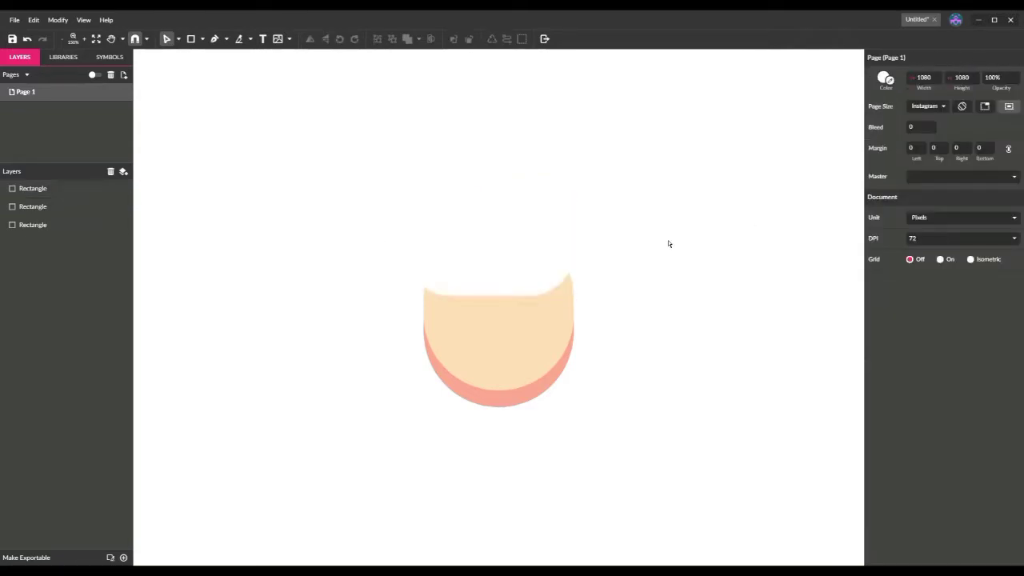
# - Draw a white rectangle about 44 by 75 px over the right edge of the face as a sideburn
pyautogui.click(192, 40)
pyautogui.moveTo(548, 263); pyautogui.dragTo(583, 323)
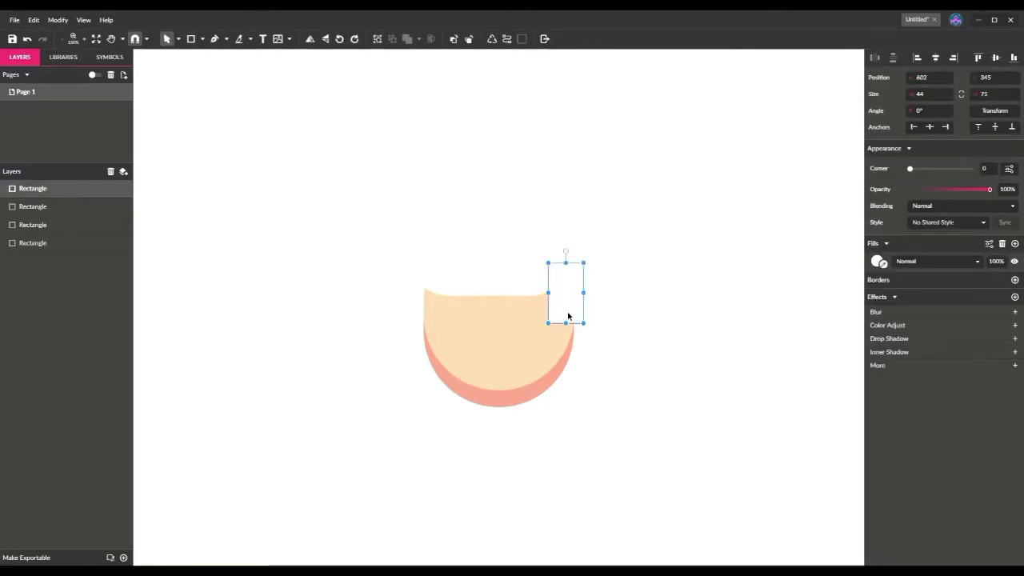
pyautogui.click(650, 244)
# - Move the two white hair rectangles together off the face, up and to the right
pyautogui.moveTo(605, 276); pyautogui.dragTo(570, 249)
pyautogui.moveTo(572, 267); pyautogui.dragTo(738, 170)
pyautogui.click(448, 124)
# - Draw an ellipse about 68 by 71 px to the left of the face and widen the properties area
pyautogui.click(203, 39)
pyautogui.click(225, 82)
pyautogui.moveTo(259, 191)
pyautogui.mouseDown()
pyautogui.moveTo(326, 236)
pyautogui.moveTo(317, 251)
pyautogui.mouseUp()
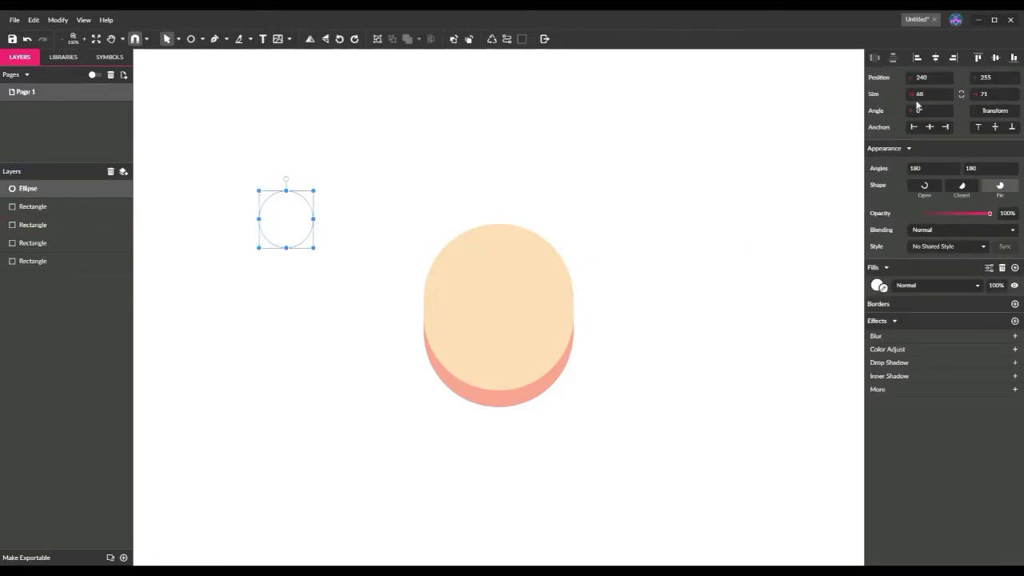
pyautogui.moveTo(858, 149); pyautogui.dragTo(776, 148)
# - Set the ellipse's width to 72 px
pyautogui.doubleClick(863, 94)
pyautogui.write('72')
pyautogui.press('Tab')
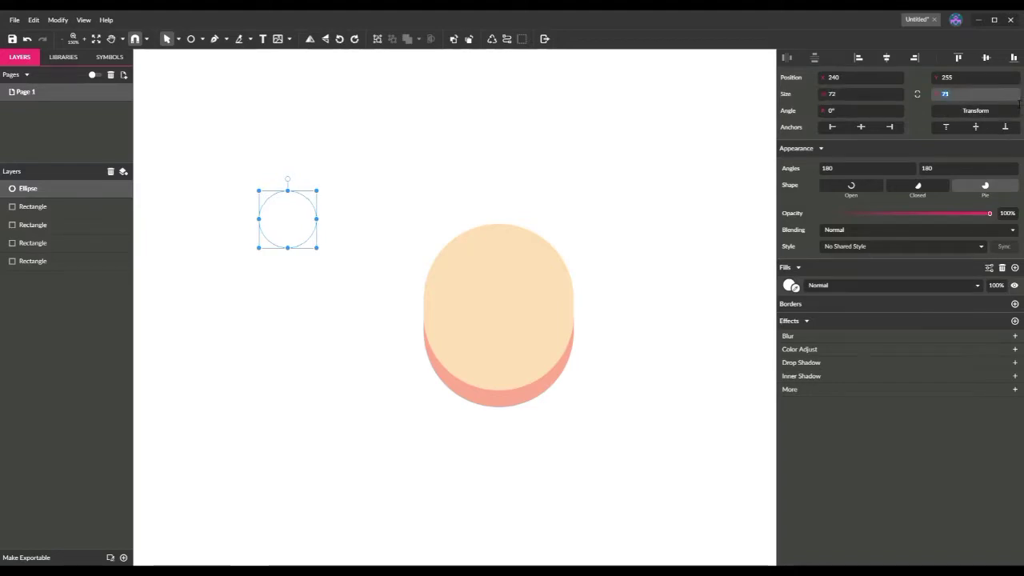
# - Set the ellipse's size to 68 by 68 px to make it a circle
pyautogui.click(848, 101)
pyautogui.write('68')
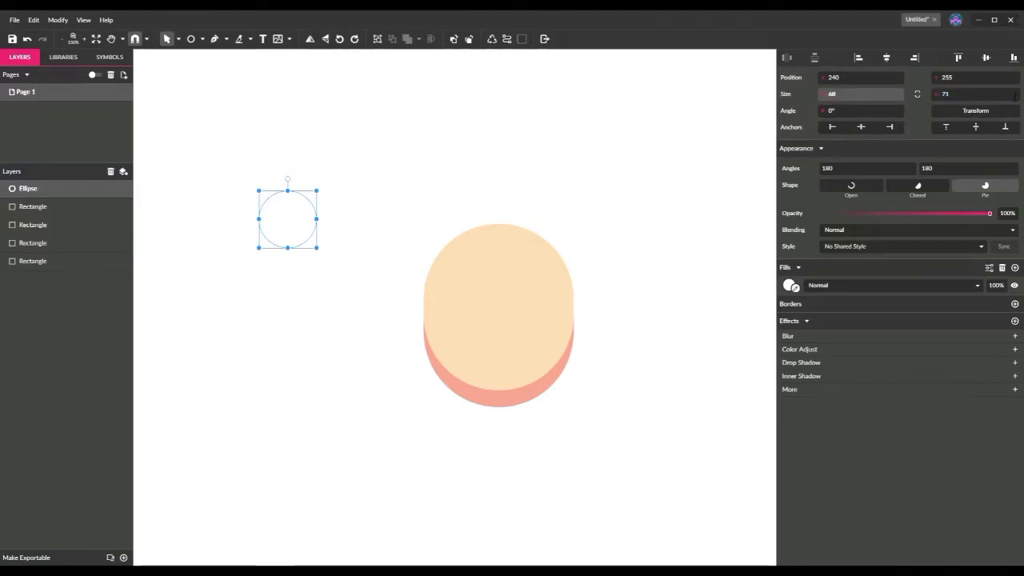
pyautogui.press('Tab')
pyautogui.write('68')
pyautogui.press('Return')
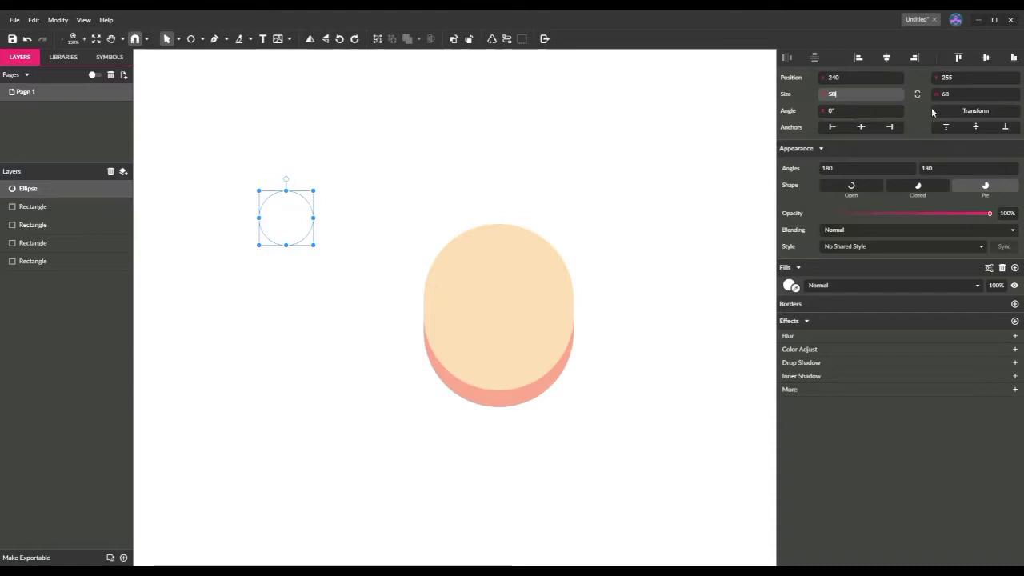
# - Set the circle's size to 50 by 50 px
pyautogui.press('Tab')
pyautogui.write('50')
pyautogui.press('Return')
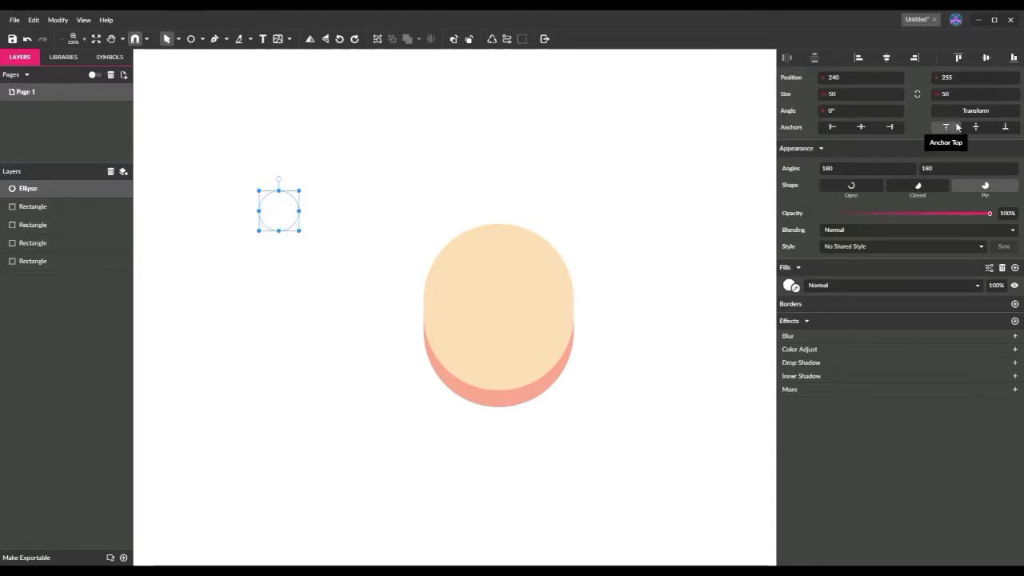
# - Set the circle's size to 60 by 60 px and move it slightly closer to the face
pyautogui.click(874, 99)
pyautogui.write('60')
pyautogui.press('Tab')
pyautogui.write('60')
pyautogui.press('Return')
pyautogui.moveTo(295, 217); pyautogui.dragTo(322, 244)
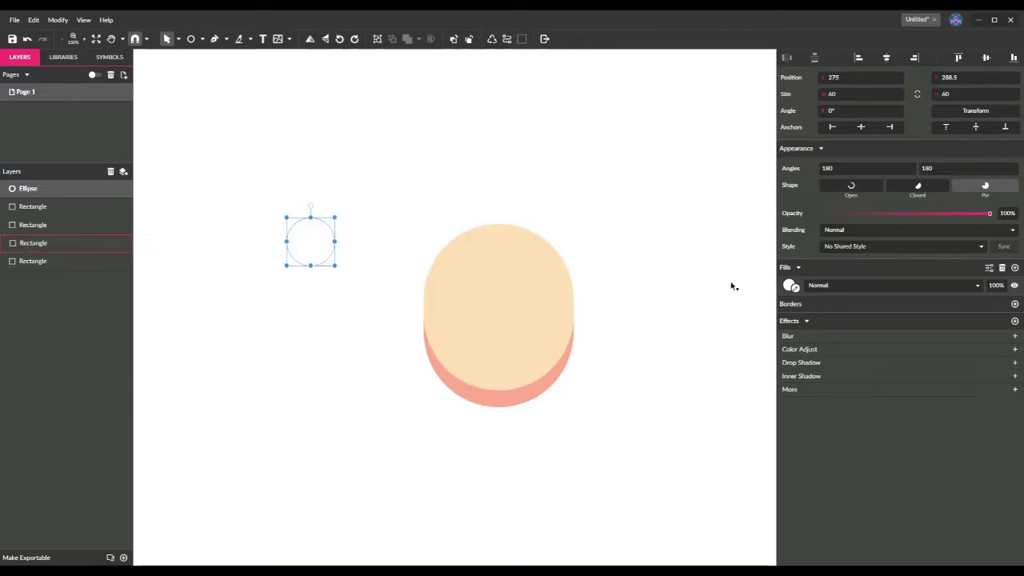
# - Add a black border 5 px wide to the circle and fill it with salmon pink
pyautogui.click(1014, 304)
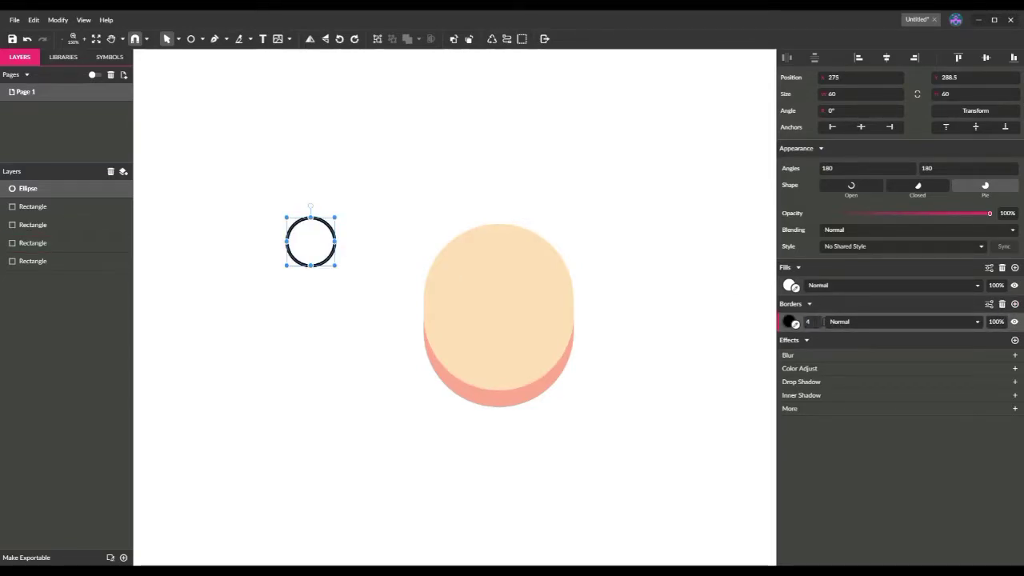
pyautogui.hotkey('ctrl', '+')
pyautogui.click(794, 324)
pyautogui.click(693, 526)
pyautogui.click(614, 477)
pyautogui.moveTo(615, 477); pyautogui.dragTo(447, 437)
# - Duplicate the pink circle and place the copy level with it on its right side
pyautogui.moveTo(337, 277); pyautogui.dragTo(516, 312)
pyautogui.hotkey('ctrl', 'd')
pyautogui.click(414, 319)
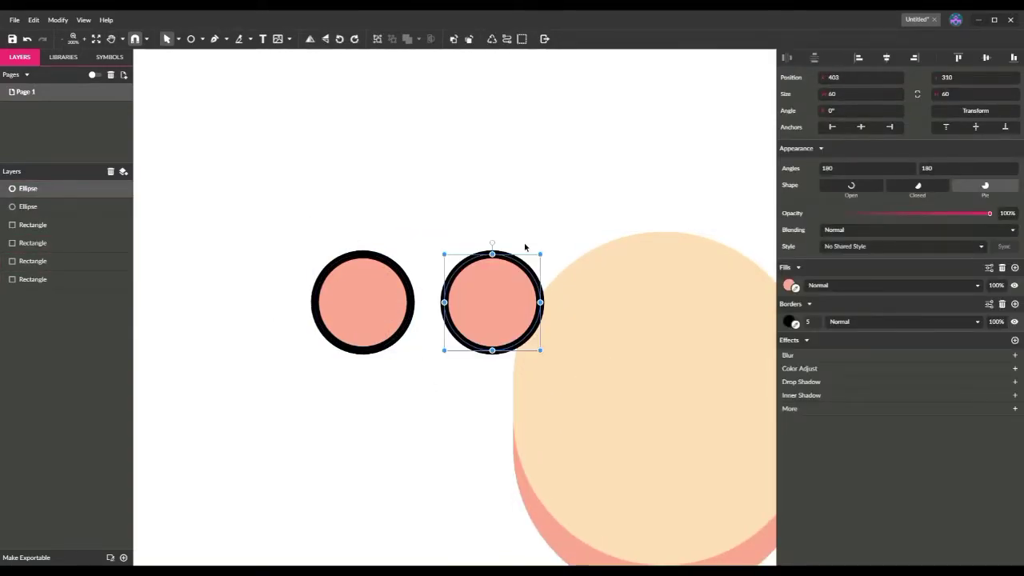
pyautogui.click(525, 246)
# - Reposition the two pink circles farther left of the face with a wider gap between them
pyautogui.moveTo(526, 273); pyautogui.dragTo(367, 228)
pyautogui.moveTo(331, 361); pyautogui.dragTo(579, 354)
pyautogui.moveTo(451, 252); pyautogui.dragTo(341, 253)
pyautogui.moveTo(572, 254); pyautogui.dragTo(483, 262)
pyautogui.click(416, 176)
# - Draw a tall narrow rectangle beside the circles, duplicate it as a second stripe, and fill the stripes with light cyan
pyautogui.click(202, 41)
pyautogui.click(229, 69)
pyautogui.moveTo(231, 141); pyautogui.dragTo(275, 383)
pyautogui.hotkey('ctrl', 'd')
pyautogui.moveTo(246, 327); pyautogui.dragTo(267, 308)
pyautogui.click(789, 261)
pyautogui.click(810, 462)
# - Rotate the two cyan stripes to -24.2° and place them over the left circle
pyautogui.moveTo(395, 354); pyautogui.dragTo(250, 316)
pyautogui.moveTo(270, 129); pyautogui.dragTo(331, 126)
pyautogui.moveTo(300, 183); pyautogui.dragTo(369, 182)
# - Clip the two slanted stripes inside the left circle
pyautogui.moveTo(408, 297); pyautogui.dragTo(348, 247)
pyautogui.click(431, 39)
pyautogui.click(395, 136)
# - Set the opacity of both clipped stripes to 60%
pyautogui.doubleClick(340, 242)
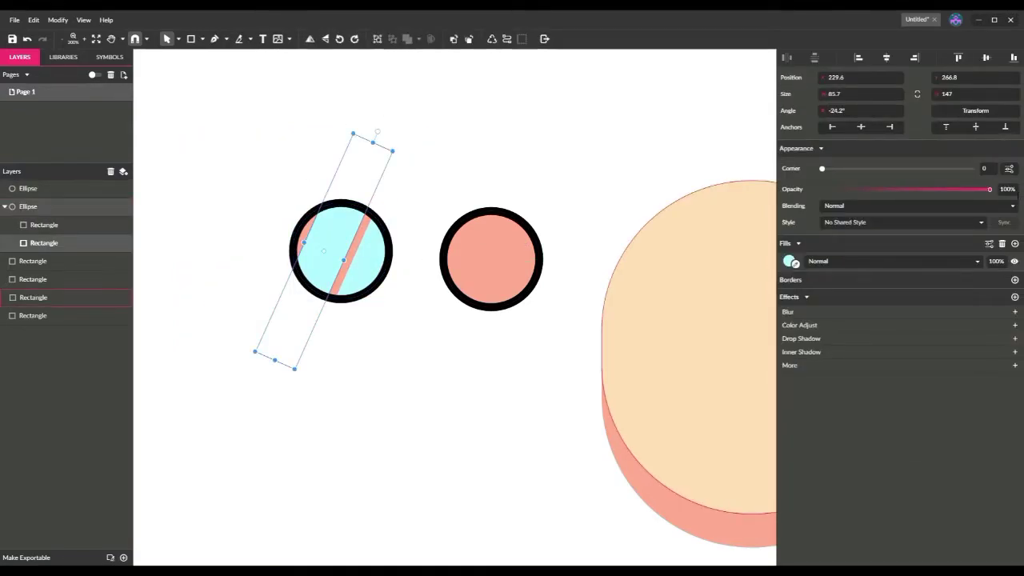
pyautogui.click(368, 261)
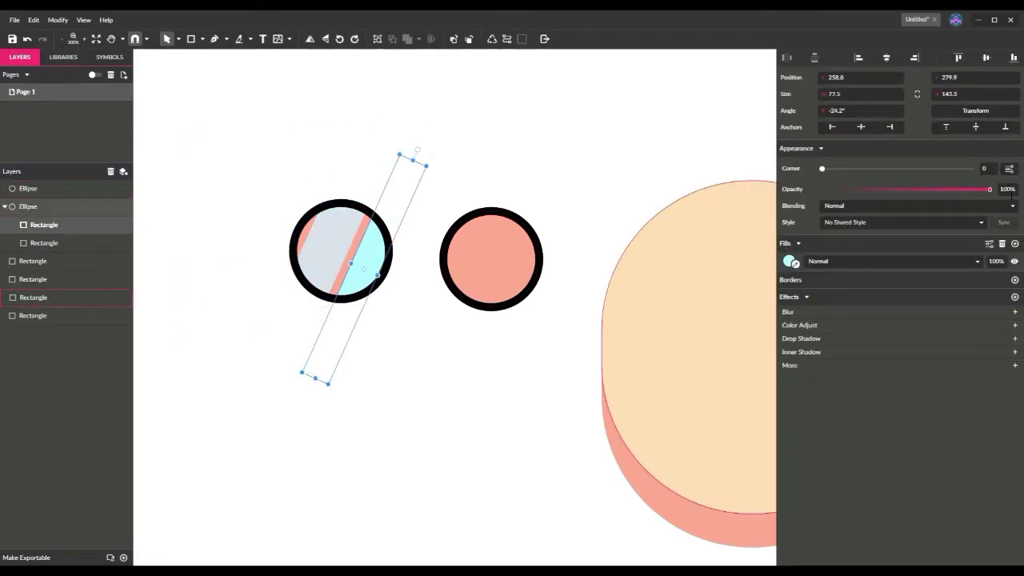
pyautogui.press('Return')
pyautogui.click(295, 83)
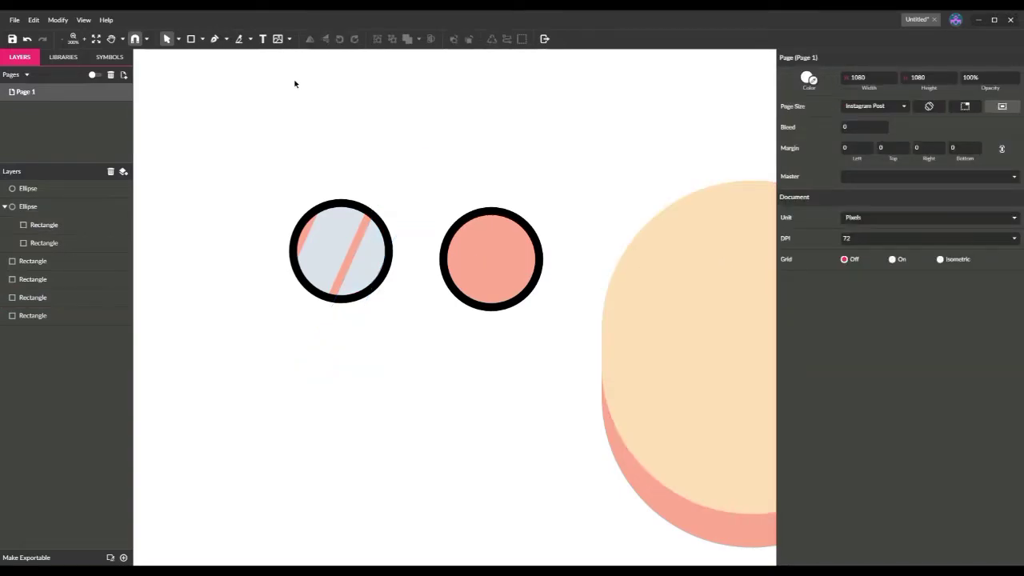
# - Draw a 25 by 53 px rectangle over the left circle, round its corners to 13, and fill it with near-black
pyautogui.click(190, 38)
pyautogui.moveTo(322, 188); pyautogui.dragTo(360, 272)
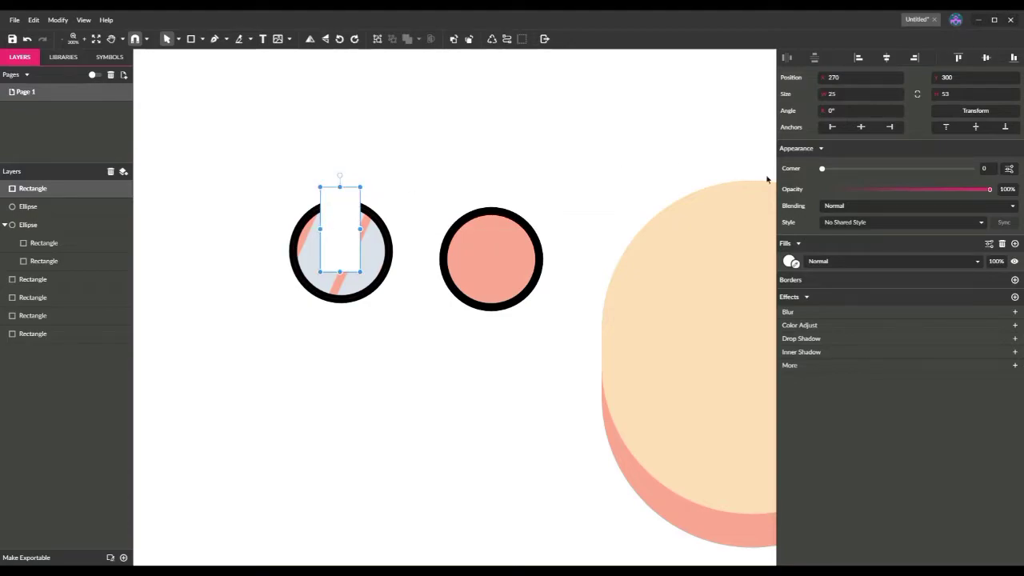
pyautogui.moveTo(967, 171); pyautogui.dragTo(972, 169)
pyautogui.click(792, 263)
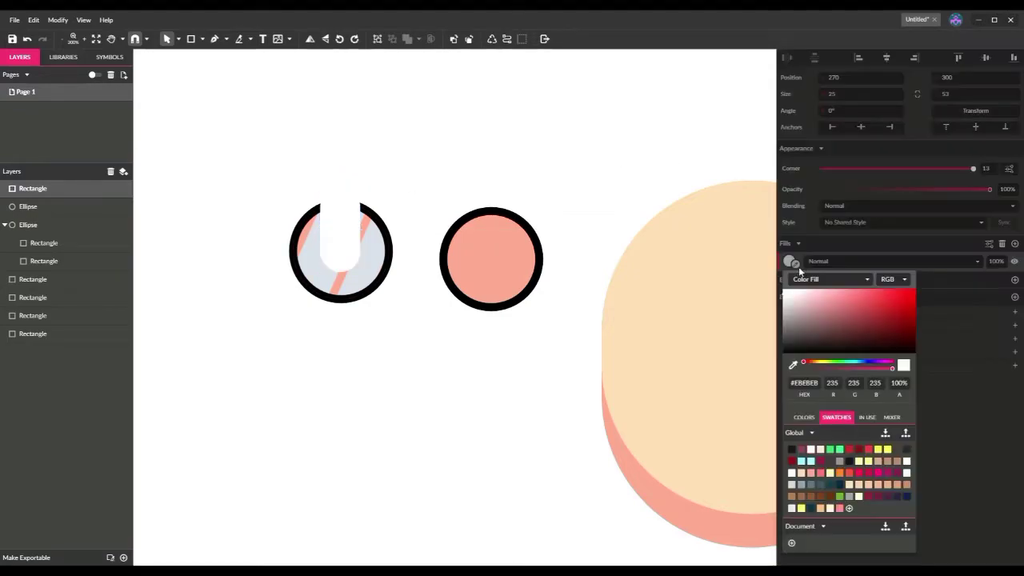
pyautogui.click(851, 463)
pyautogui.click(564, 342)
# - Duplicate the dark pill so one sits over the left circle and the other directly below it
pyautogui.moveTo(339, 231); pyautogui.dragTo(335, 395)
pyautogui.click(405, 319)
pyautogui.click(375, 315)
pyautogui.click(321, 213)
pyautogui.hotkey('ctrl', 'd')
pyautogui.click(385, 322)
# - Clip the upper dark pill inside the left circle as the pupil
pyautogui.moveTo(389, 313); pyautogui.dragTo(304, 191)
pyautogui.click(431, 39)
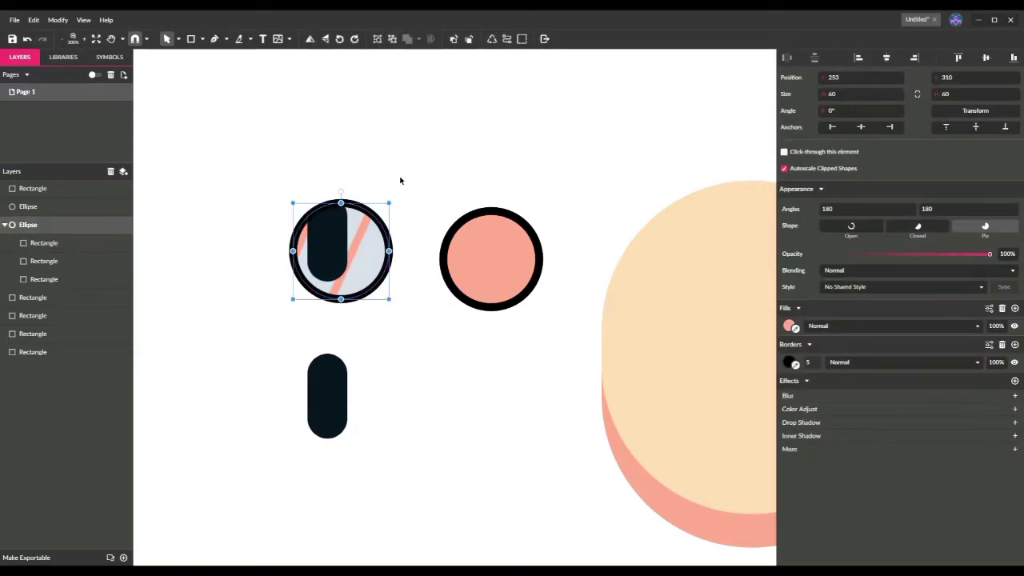
pyautogui.click(422, 177)
# - Move the lower dark pill up over the clipped pupil and send it behind the circle
pyautogui.moveTo(439, 160); pyautogui.dragTo(367, 159)
pyautogui.moveTo(256, 402); pyautogui.dragTo(257, 257)
pyautogui.click(338, 181)
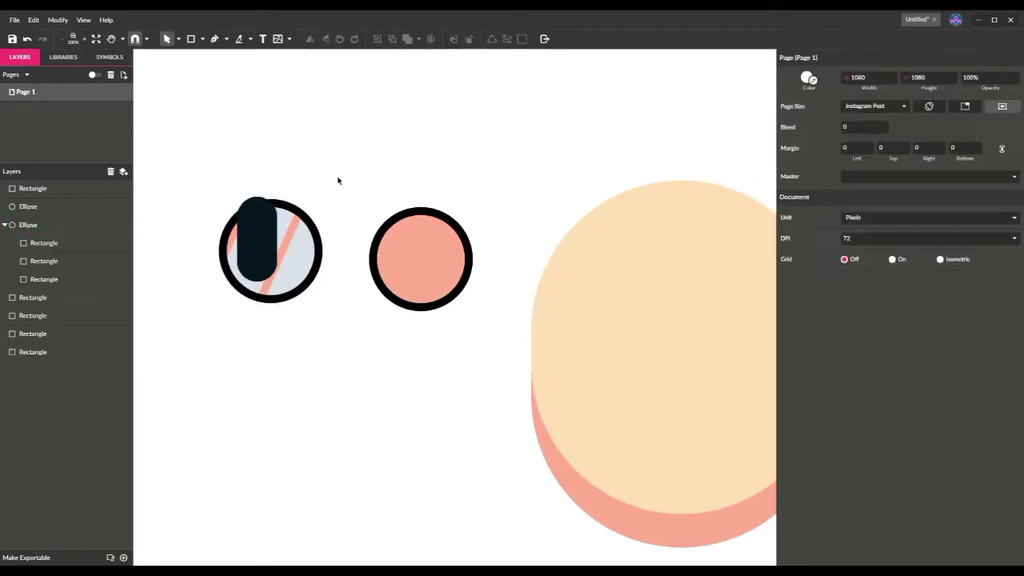
pyautogui.click(268, 232)
pyautogui.click(468, 40)
pyautogui.click(468, 39)
pyautogui.click(422, 163)
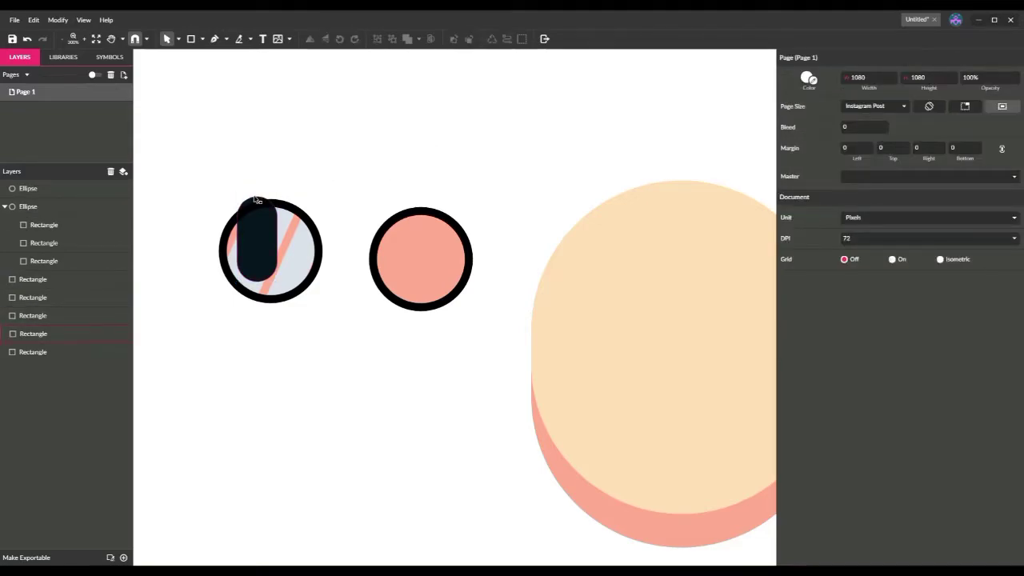
# - Group the parts of the finished eye and delete the plain pink circle beside it
pyautogui.moveTo(325, 312); pyautogui.dragTo(232, 194)
pyautogui.moveTo(261, 247); pyautogui.dragTo(447, 424)
pyautogui.click(354, 39)
pyautogui.click(484, 310)
pyautogui.click(411, 261)
pyautogui.press('Delete')
# - Place the eye group on the left half of the face and duplicate it on the right half
pyautogui.moveTo(403, 276); pyautogui.dragTo(291, 276)
pyautogui.moveTo(216, 377); pyautogui.dragTo(510, 318)
pyautogui.moveTo(366, 408); pyautogui.dragTo(635, 314)
pyautogui.click(718, 211)
pyautogui.press('space')
pyautogui.moveTo(718, 210); pyautogui.dragTo(657, 208)
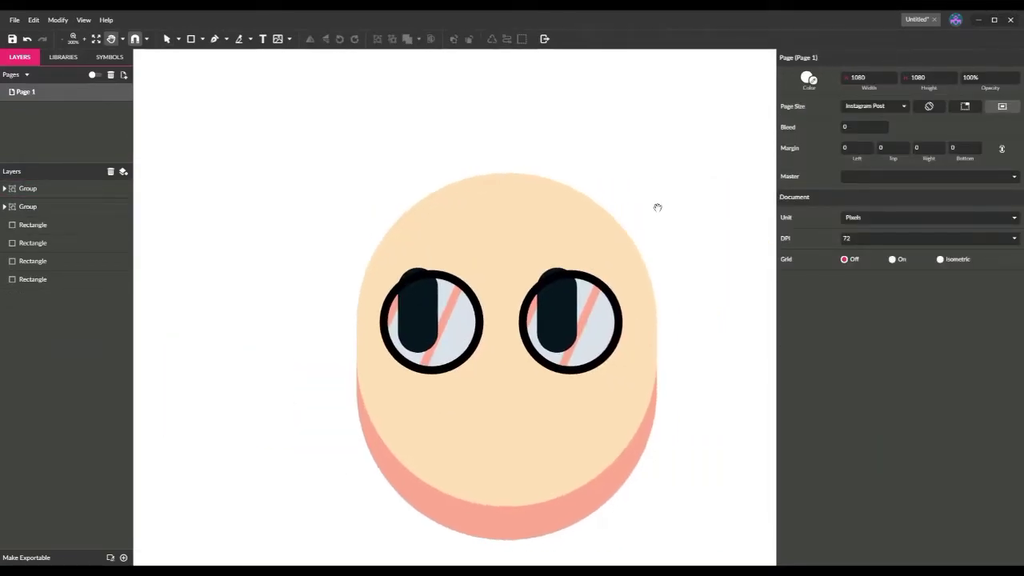
# - Duplicate the left eye's circle to the upper left of the face and delete the pupil inside the copy
pyautogui.click(445, 311)
pyautogui.doubleClick(452, 304)
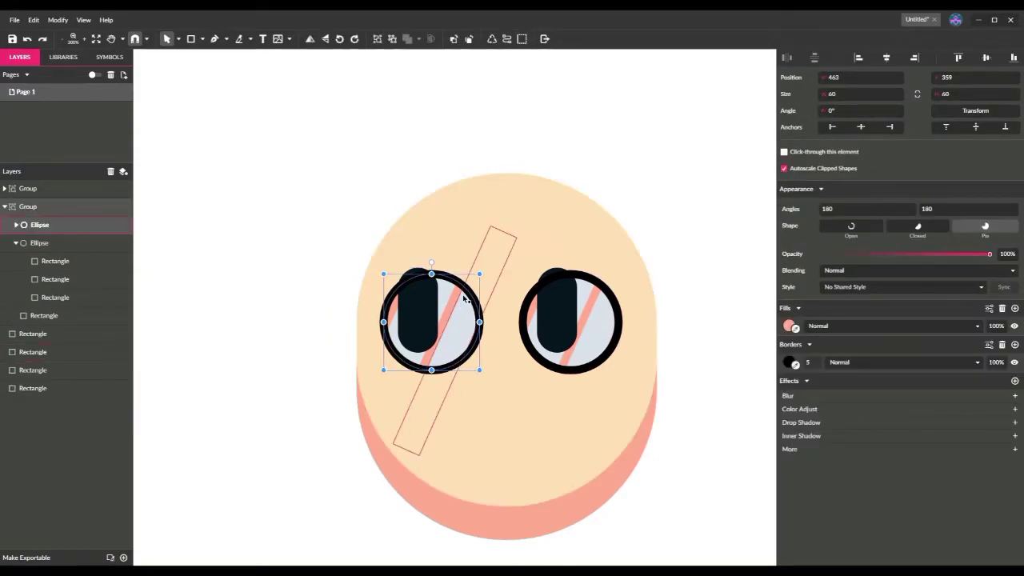
pyautogui.moveTo(466, 284); pyautogui.dragTo(320, 193)
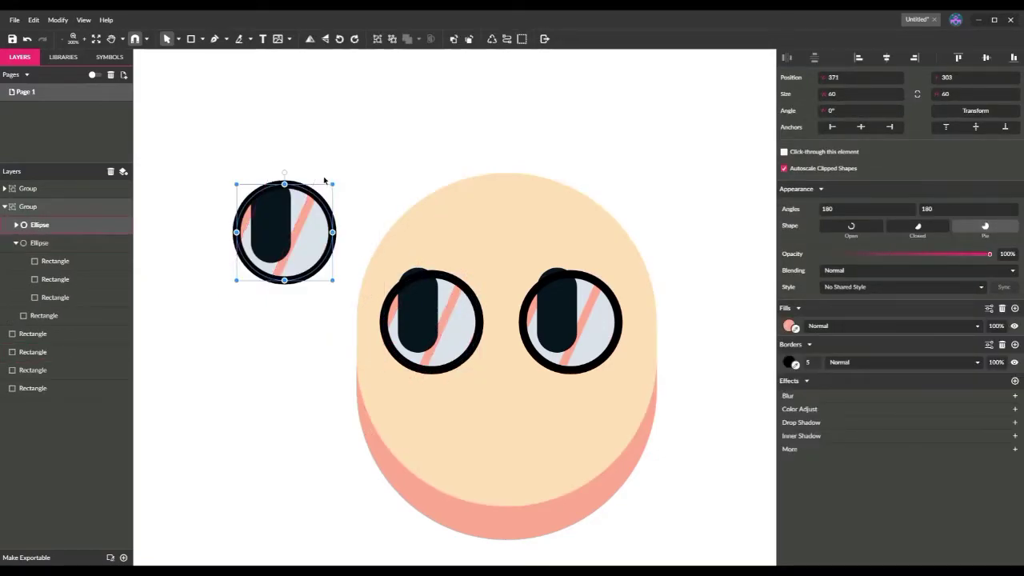
pyautogui.click(287, 201)
pyautogui.press('Delete')
pyautogui.click(316, 232)
pyautogui.press('Delete')
pyautogui.click(27, 39)
# - Ungroup the copied circle's contents and delete its two slanted cyan stripes
pyautogui.click(392, 39)
pyautogui.click(349, 150)
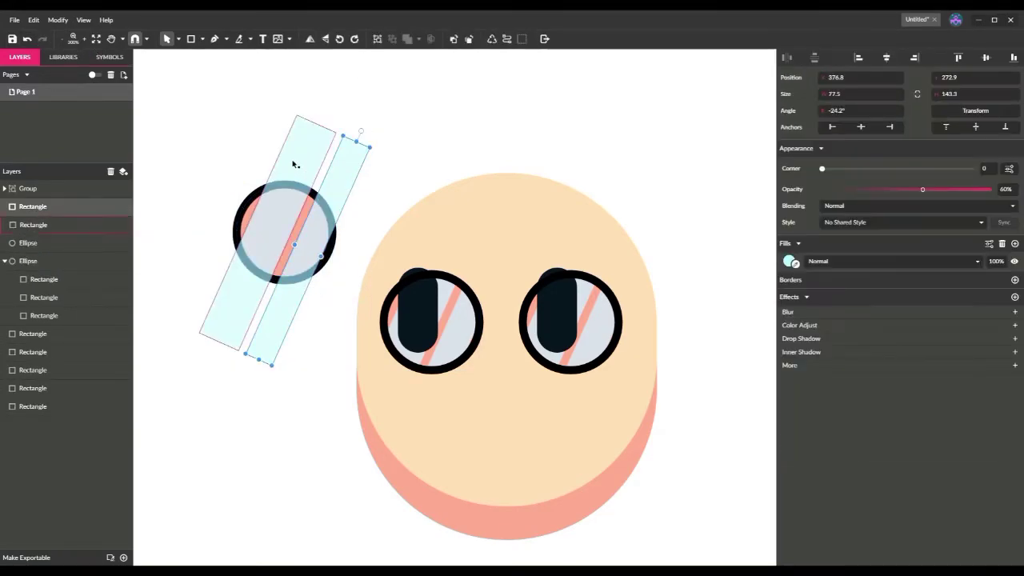
pyautogui.press('Delete')
pyautogui.click(293, 164)
pyautogui.press('Delete')
# - Set the border width of the copied pink circle to 0
pyautogui.click(296, 219)
pyautogui.click(819, 324)
pyautogui.write('0')
pyautogui.press('Return')
# - Place the borderless pink circle offset at the left eye and a copy of it offset at the right eye as shadows
pyautogui.click(340, 217)
pyautogui.moveTo(311, 240); pyautogui.dragTo(451, 336)
pyautogui.moveTo(285, 343); pyautogui.dragTo(589, 340)
pyautogui.click(672, 306)
pyautogui.moveTo(632, 314); pyautogui.dragTo(613, 333)
pyautogui.click(660, 334)
# - Send the left eye's pink shadow circle behind the eye
pyautogui.click(416, 344)
pyautogui.click(468, 38)
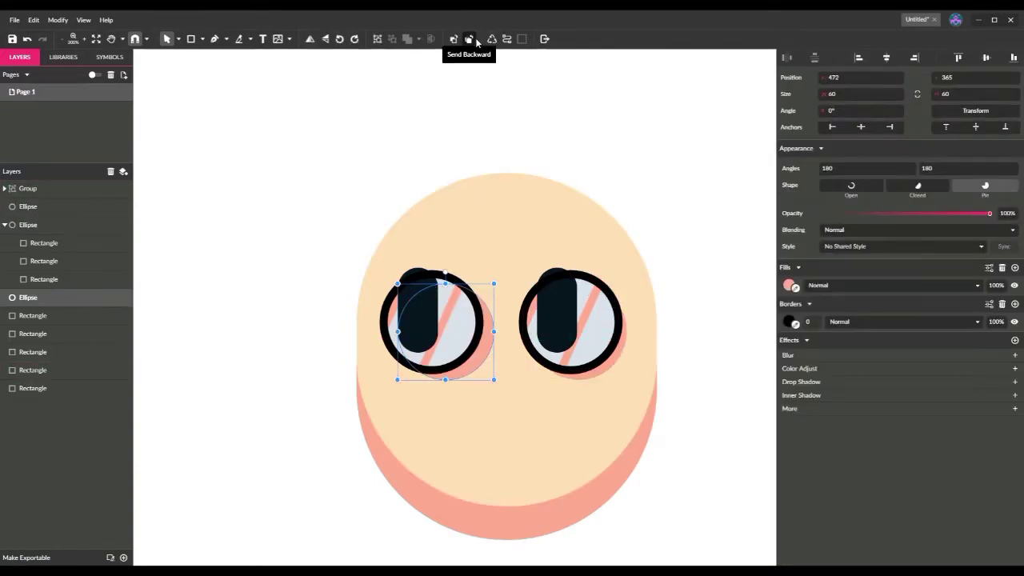
pyautogui.click(469, 39)
pyautogui.click(665, 285)
# - Adjust the offsets of both shadow circles to leave a narrow pink crescent at the lower right of each eye
pyautogui.moveTo(625, 347); pyautogui.dragTo(630, 344)
pyautogui.click(659, 334)
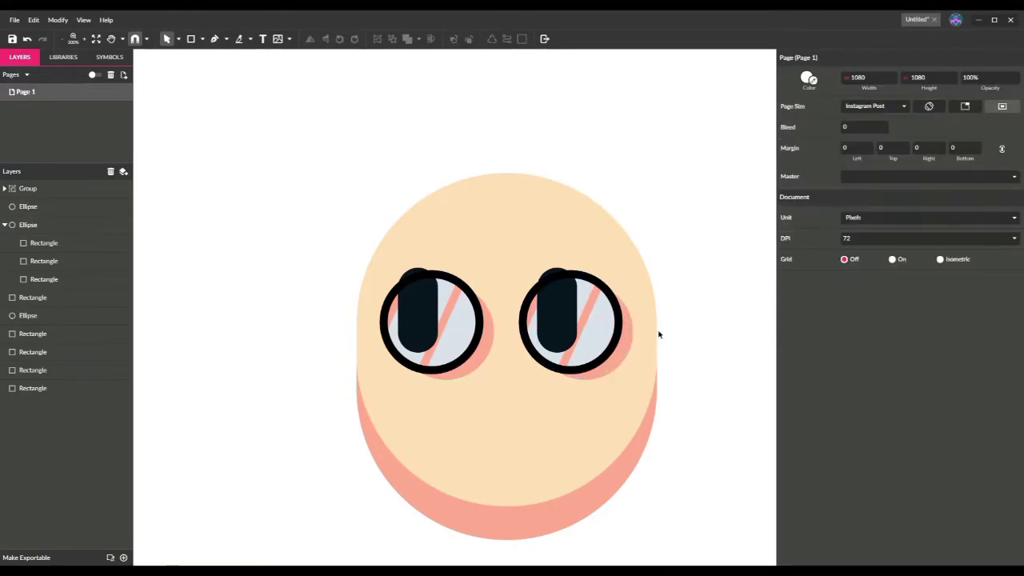
pyautogui.moveTo(494, 323); pyautogui.dragTo(487, 308)
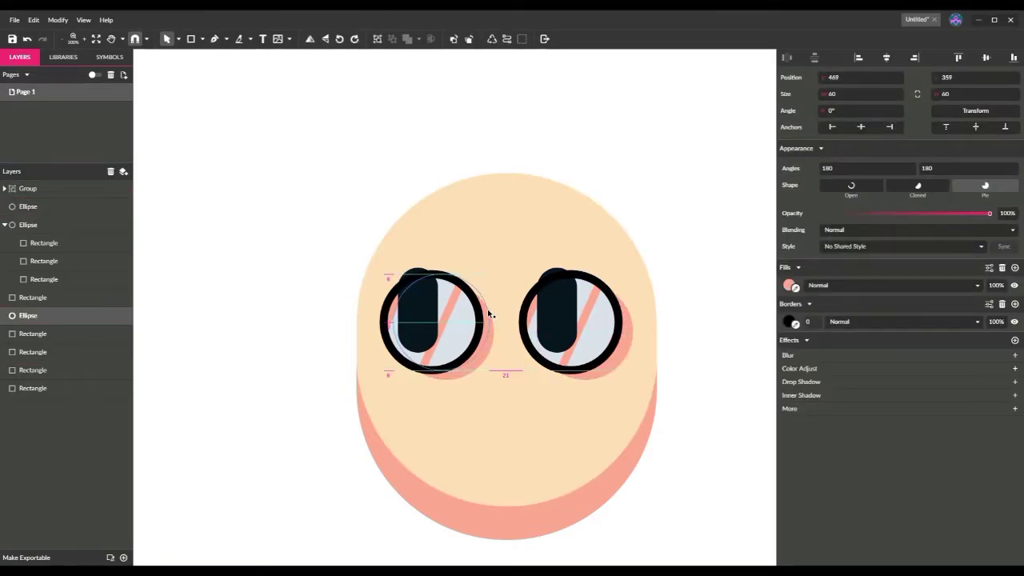
pyautogui.moveTo(630, 326)
pyautogui.mouseDown()
pyautogui.moveTo(622, 314)
pyautogui.moveTo(628, 322)
pyautogui.mouseUp()
pyautogui.click(491, 327)
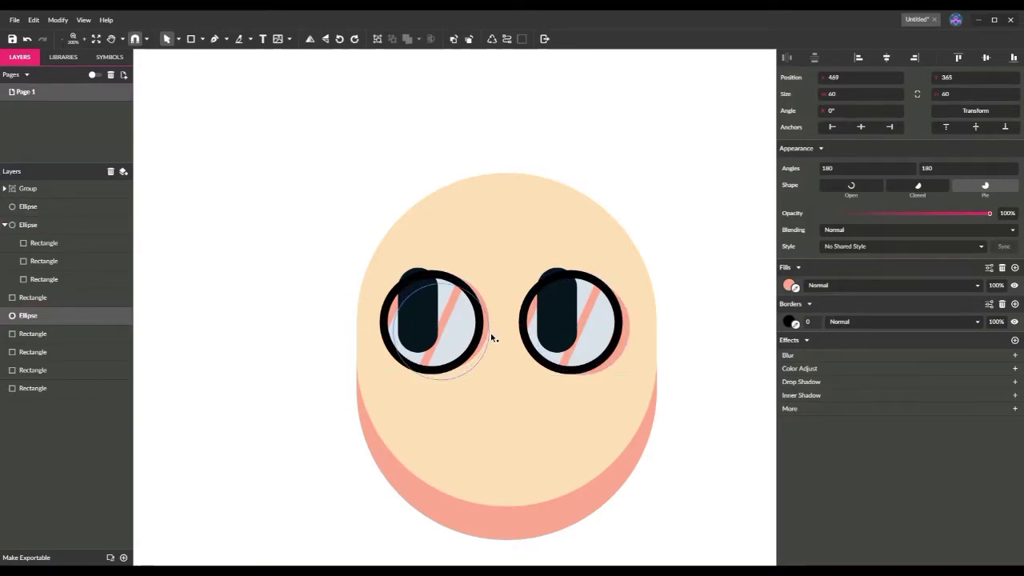
pyautogui.moveTo(627, 326); pyautogui.dragTo(627, 325)
pyautogui.click(686, 313)
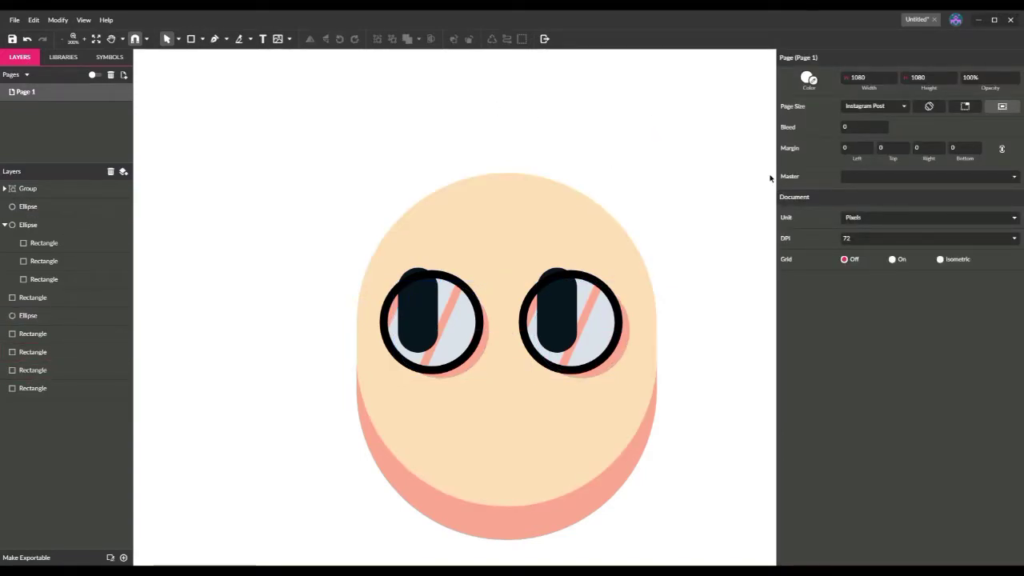
# - Fill the two hair rectangles with near-black and move them onto the head as top hair and right sideburn
pyautogui.hotkey('ctrl', '-')
pyautogui.moveTo(608, 414); pyautogui.dragTo(522, 358)
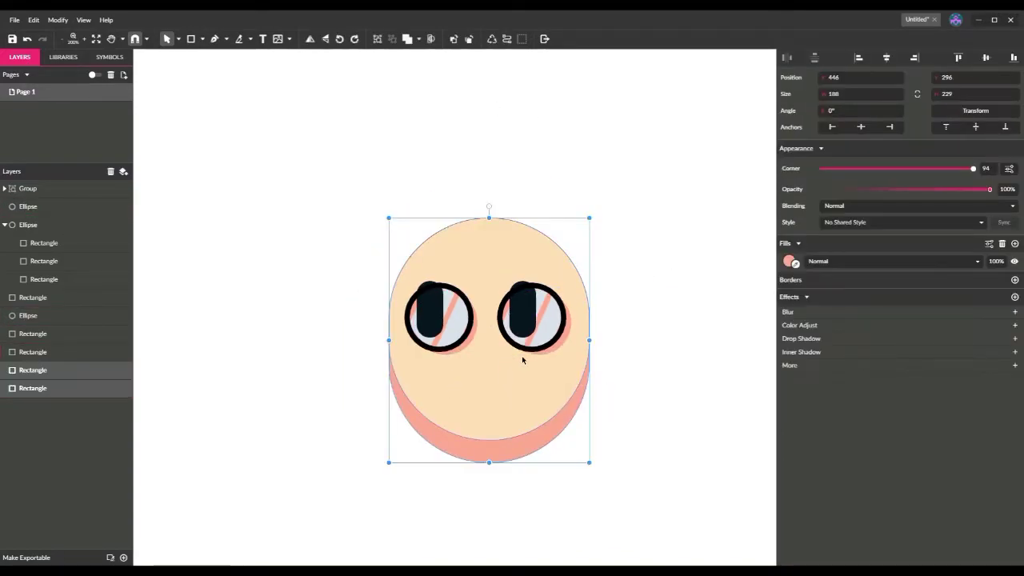
pyautogui.click(656, 263)
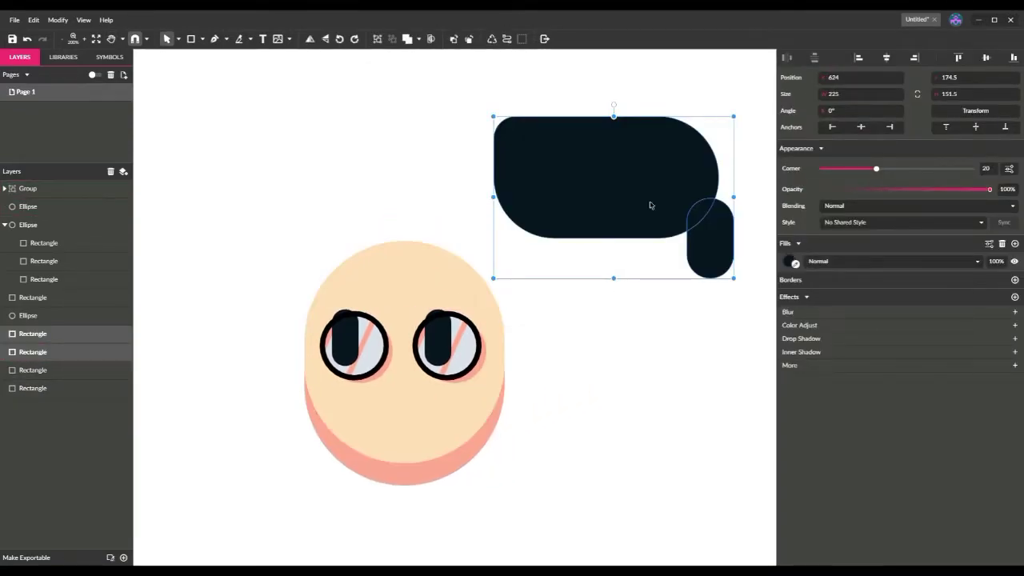
pyautogui.moveTo(649, 205); pyautogui.dragTo(445, 292)
pyautogui.click(541, 280)
pyautogui.click(452, 267)
pyautogui.click(539, 309)
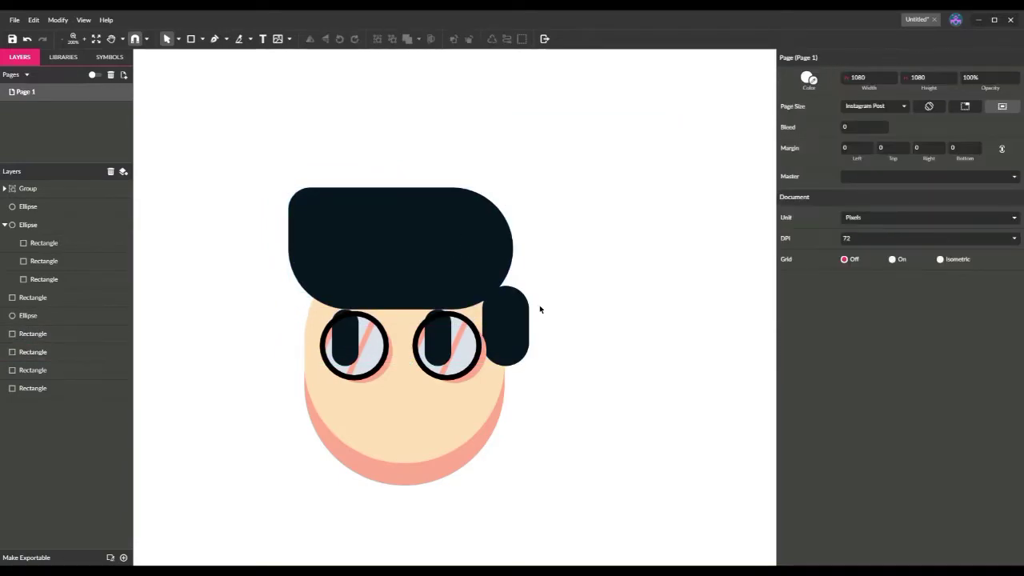
# - Nudge the left eye's clipped pupil and the dark pill behind it 3 px to the left
pyautogui.hotkey('ctrl', '-')
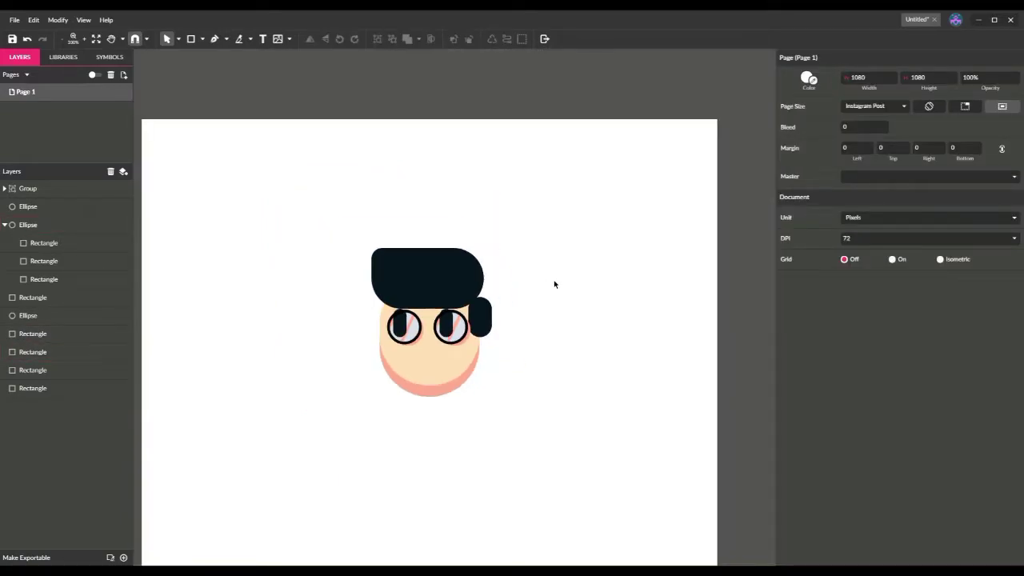
pyautogui.hotkey('ctrl', '+')
pyautogui.hotkey('ctrl', '+')
pyautogui.moveTo(256, 429); pyautogui.dragTo(411, 404)
pyautogui.click(450, 347)
pyautogui.click(501, 343)
pyautogui.press('Left')
pyautogui.press('Left')
pyautogui.press('Left')
pyautogui.click(452, 295)
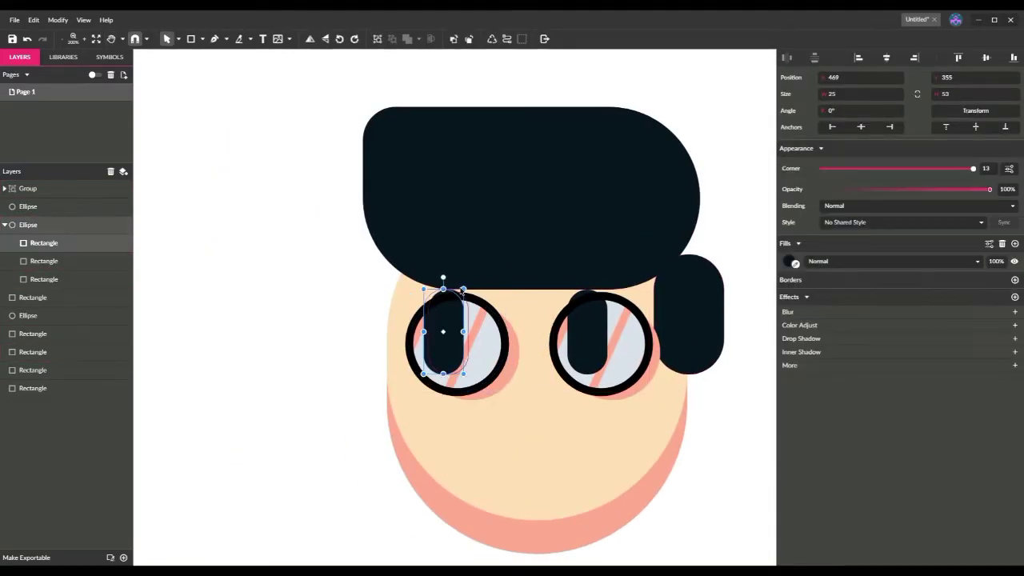
pyautogui.press('Left')
pyautogui.press('Left')
pyautogui.press('Left')
# - Nudge the left eye's pink shadow circle 3 px to the left
pyautogui.click(511, 344)
pyautogui.click(516, 352)
pyautogui.press('Left')
pyautogui.press('Left')
pyautogui.press('Left')
# - Nudge the right eye group and its pink shadow circle 3 px to the left
pyautogui.click(612, 339)
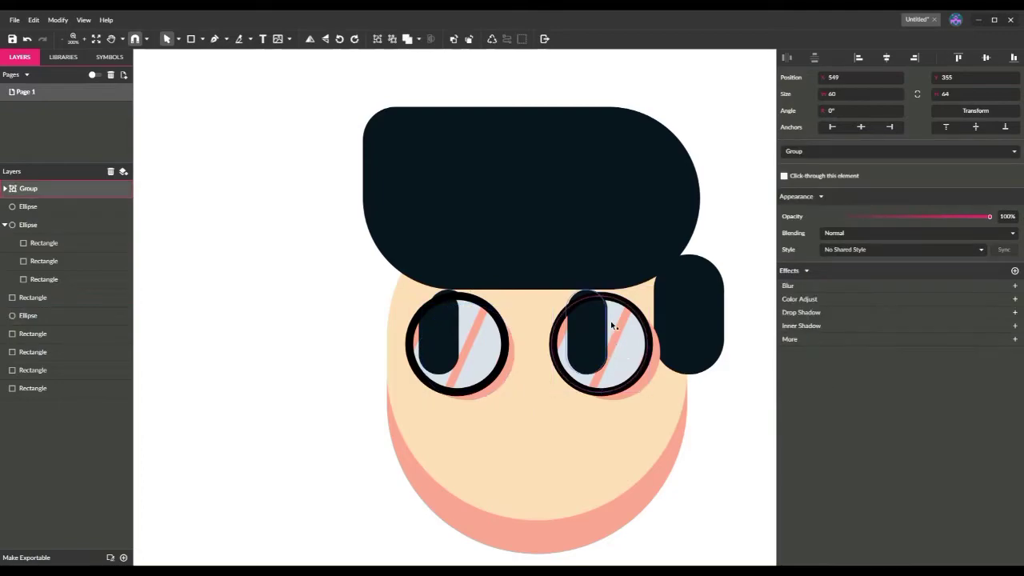
pyautogui.press('Left')
pyautogui.press('Left')
pyautogui.press('Left')
pyautogui.click(655, 361)
pyautogui.press('Left')
pyautogui.press('Left')
pyautogui.press('Left')
pyautogui.click(717, 241)
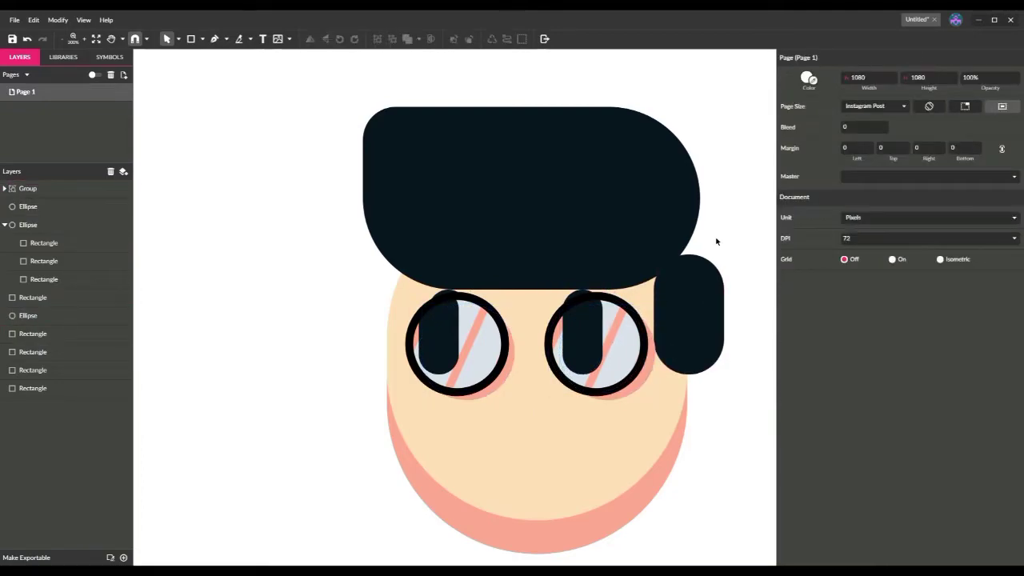
pyautogui.click(449, 294)
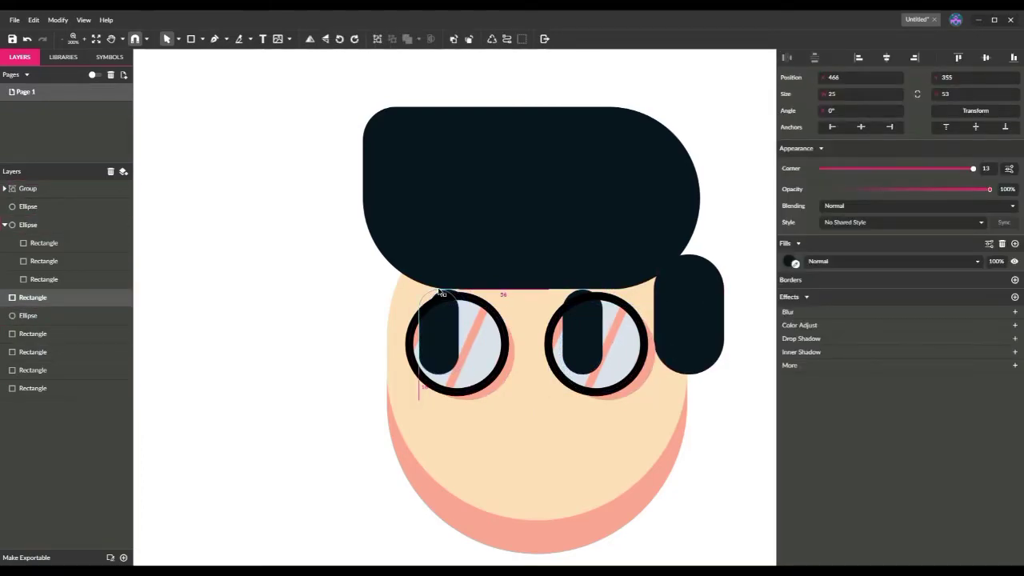
pyautogui.click(322, 307)
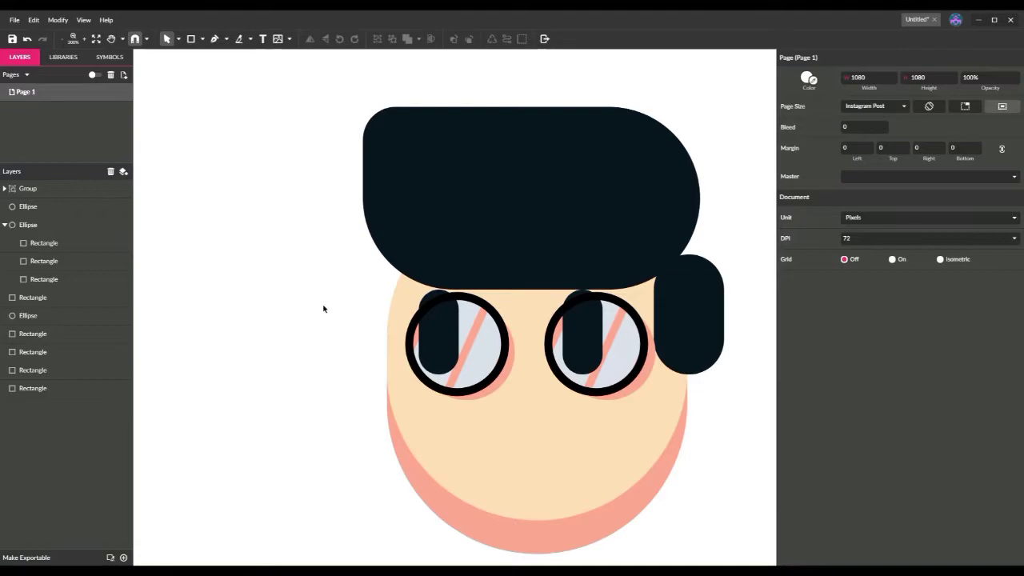
# - Shorten the top hair to 90 px high by lowering its upper edge, and nudge it 8 px to the left
pyautogui.click(708, 342)
pyautogui.click(610, 238)
pyautogui.moveTo(533, 109); pyautogui.dragTo(534, 147)
pyautogui.press('Left')
pyautogui.press('Left')
pyautogui.press('Left')
pyautogui.press('Left')
pyautogui.press('Left')
pyautogui.press('Left')
pyautogui.press('Left')
pyautogui.press('Left')
# - Try rounding the top hair's corners individually, with a smaller radius at the upper-left corner
pyautogui.moveTo(882, 169); pyautogui.dragTo(1006, 208)
pyautogui.click(1009, 168)
pyautogui.click(911, 211)
pyautogui.moveTo(422, 216); pyautogui.dragTo(383, 177)
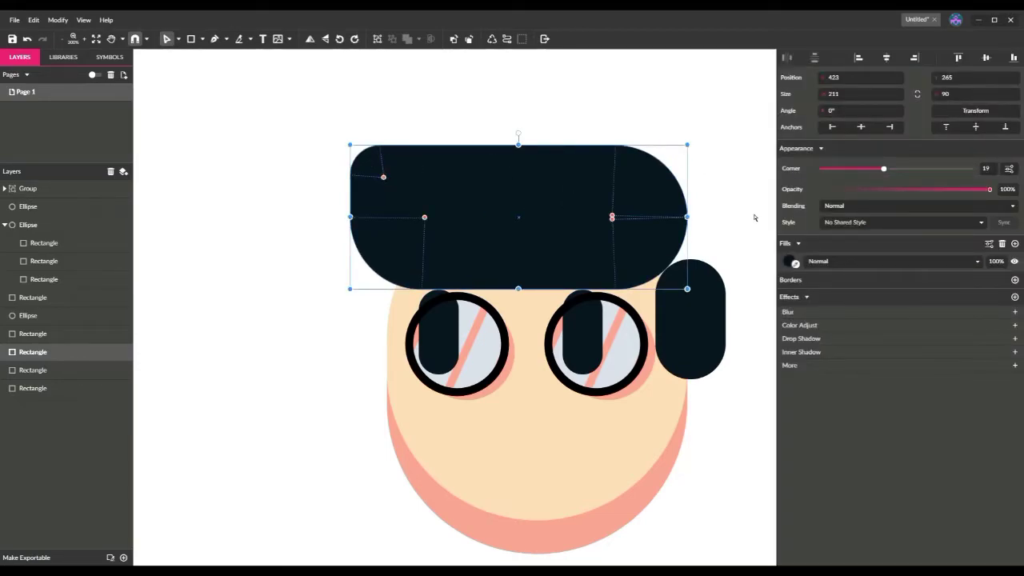
# - Widen the top hair to 224 px and round all its corners fully to 45
pyautogui.click(709, 290)
pyautogui.click(672, 230)
pyautogui.moveTo(687, 217); pyautogui.dragTo(709, 219)
pyautogui.moveTo(618, 222); pyautogui.dragTo(611, 222)
pyautogui.moveTo(885, 169); pyautogui.dragTo(1005, 208)
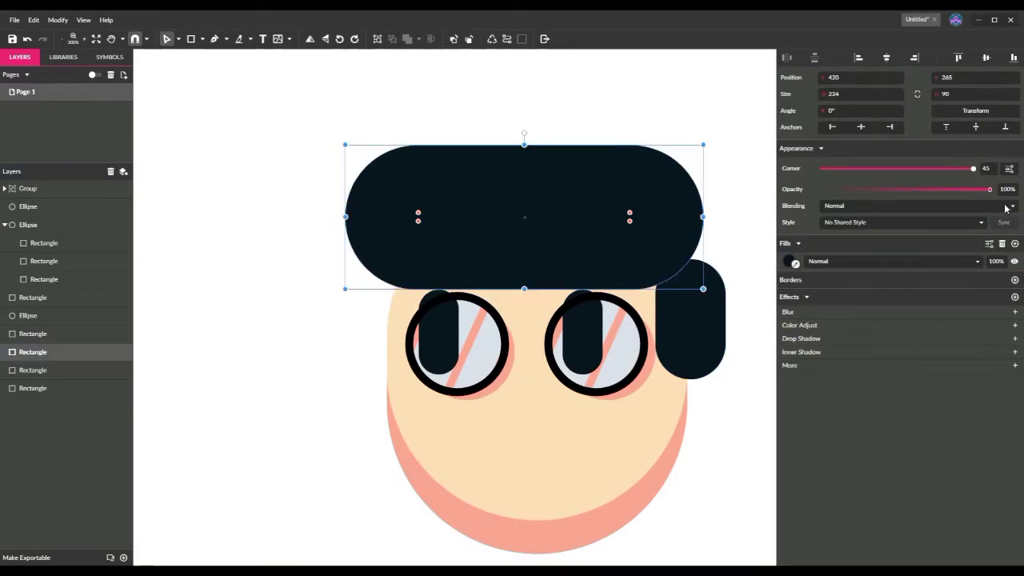
pyautogui.click(739, 231)
# - Lower both eyes by 3 px together with their dark pills and pink shadows
pyautogui.click(178, 40)
pyautogui.click(192, 53)
pyautogui.click(478, 318)
pyautogui.press('Down')
pyautogui.press('Down')
pyautogui.press('Down')
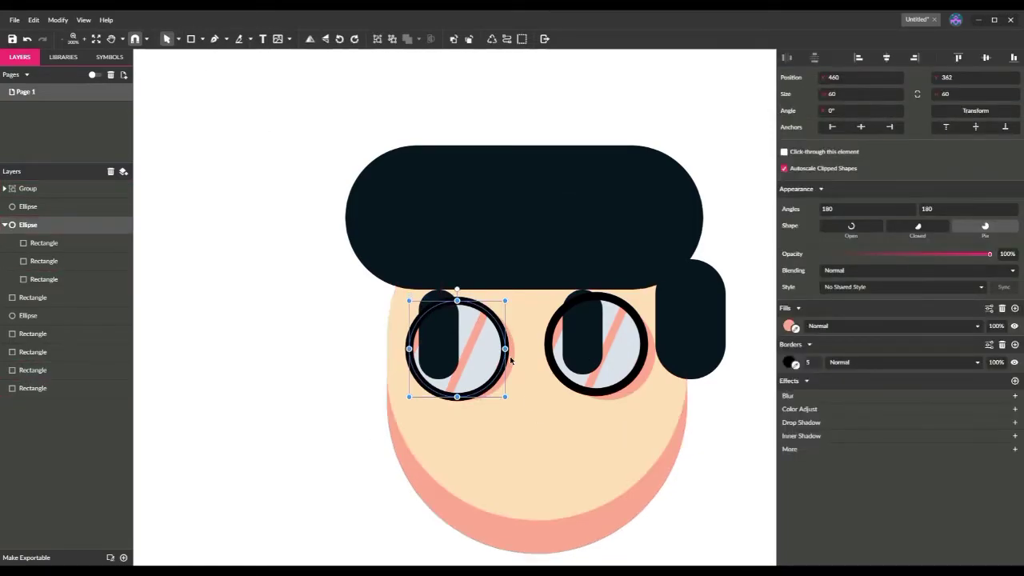
pyautogui.click(570, 364)
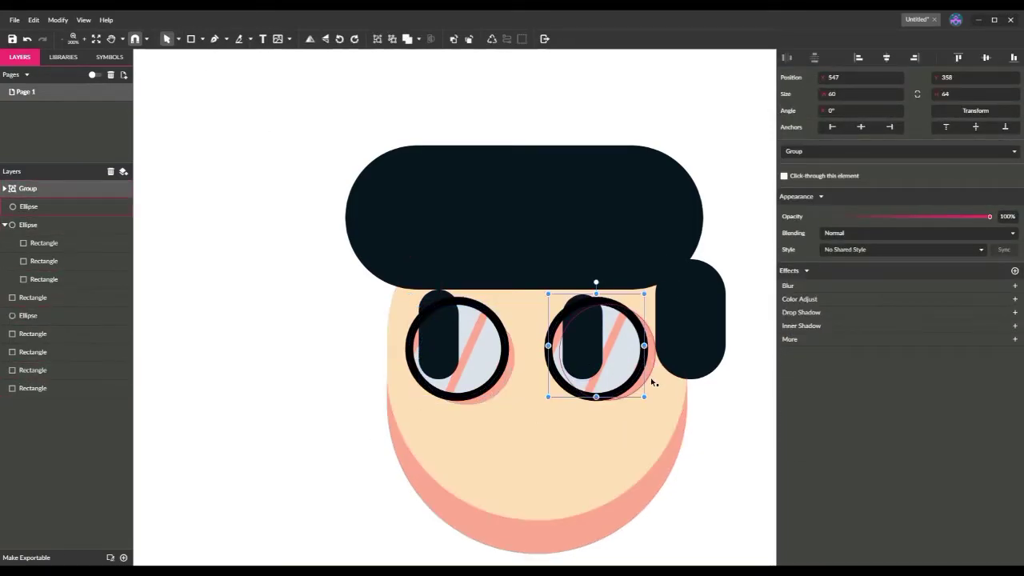
pyautogui.click(651, 379)
# - Compare the two eyes' positions and try setting the left eye circle's Y position to 358
pyautogui.click(494, 364)
pyautogui.click(597, 363)
pyautogui.click(509, 365)
pyautogui.click(550, 365)
pyautogui.click(494, 357)
pyautogui.click(620, 342)
pyautogui.click(498, 355)
pyautogui.click(947, 78)
pyautogui.write('3')
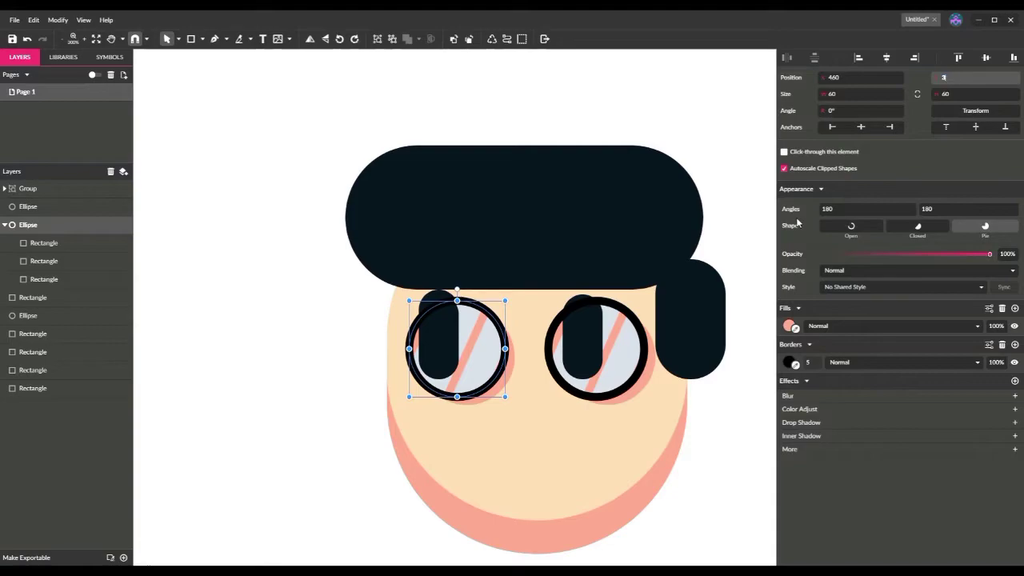
pyautogui.write('58')
pyautogui.press('Return')
pyautogui.click(28, 43)
# - Set the left eye circle's Y position to 385
pyautogui.click(597, 341)
pyautogui.click(490, 344)
pyautogui.click(578, 342)
pyautogui.click(468, 344)
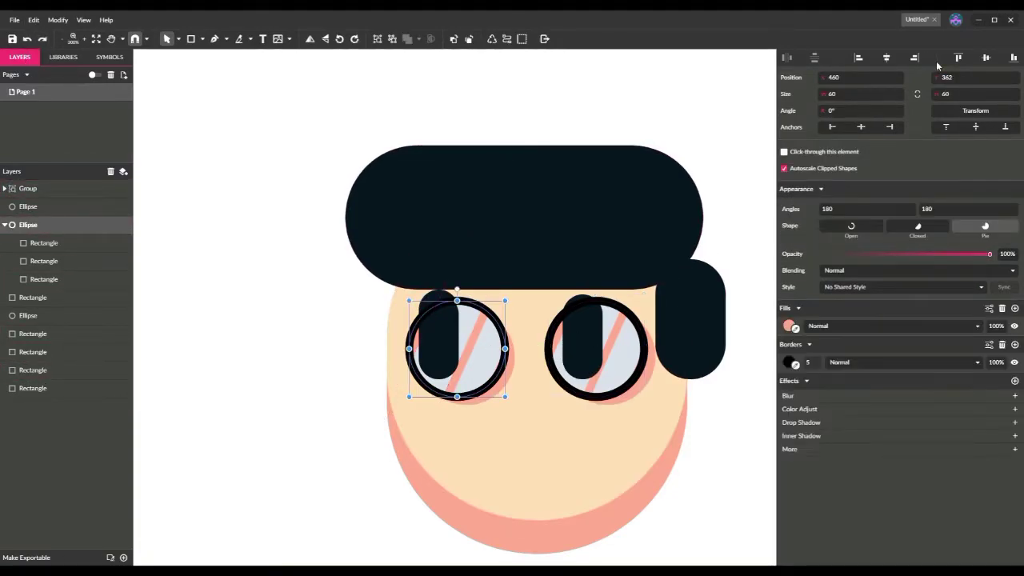
pyautogui.click(947, 77)
pyautogui.write('385')
pyautogui.press('Return')
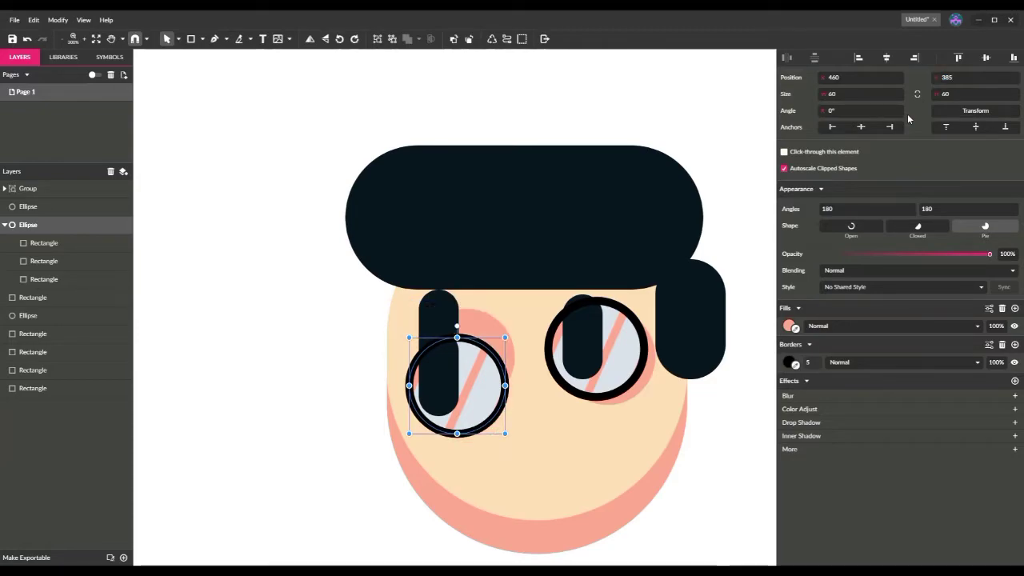
# - Move the left eye circle back up toward the top hair and lower the dark pill behind it slightly
pyautogui.moveTo(491, 367); pyautogui.dragTo(492, 339)
pyautogui.click(439, 303)
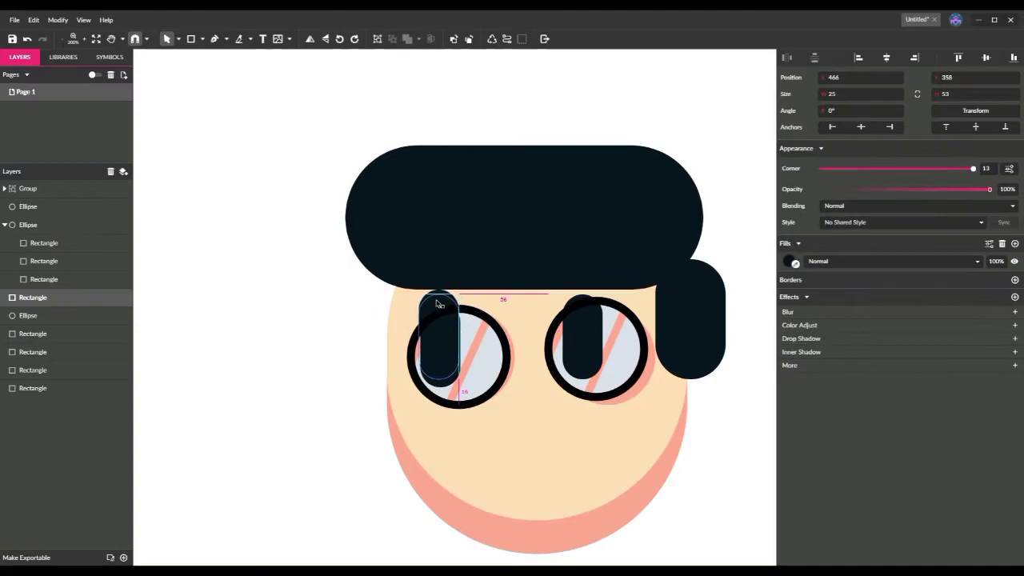
pyautogui.click(579, 328)
pyautogui.moveTo(437, 303); pyautogui.dragTo(435, 306)
# - Ungroup the right eye and move its circle to X 543, Y 367, with the dark pill behind it aligned
pyautogui.click(391, 39)
pyautogui.click(440, 311)
pyautogui.click(290, 251)
pyautogui.click(315, 299)
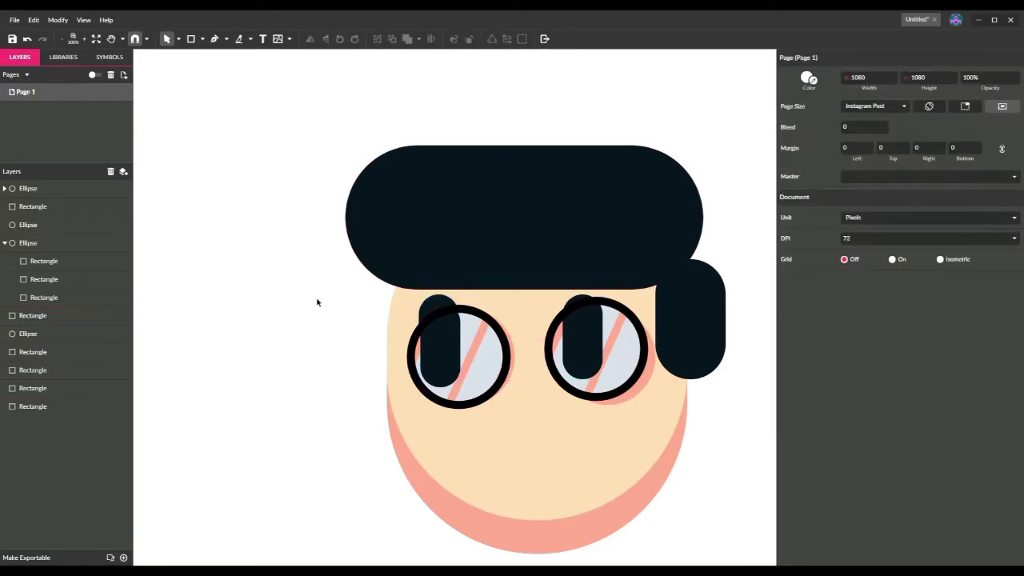
pyautogui.click(434, 299)
pyautogui.click(631, 137)
pyautogui.moveTo(606, 336); pyautogui.dragTo(605, 338)
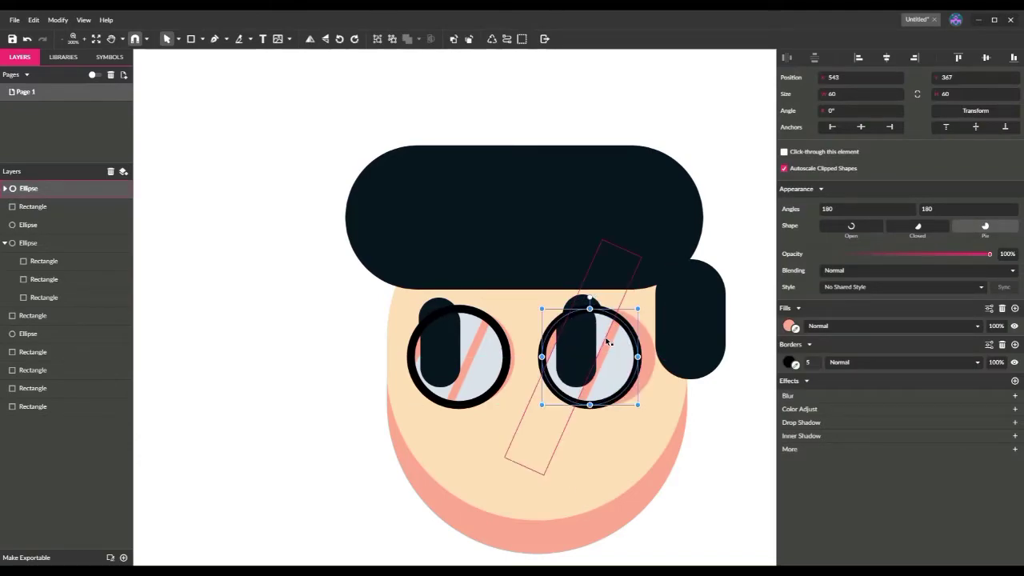
pyautogui.moveTo(587, 301); pyautogui.dragTo(582, 306)
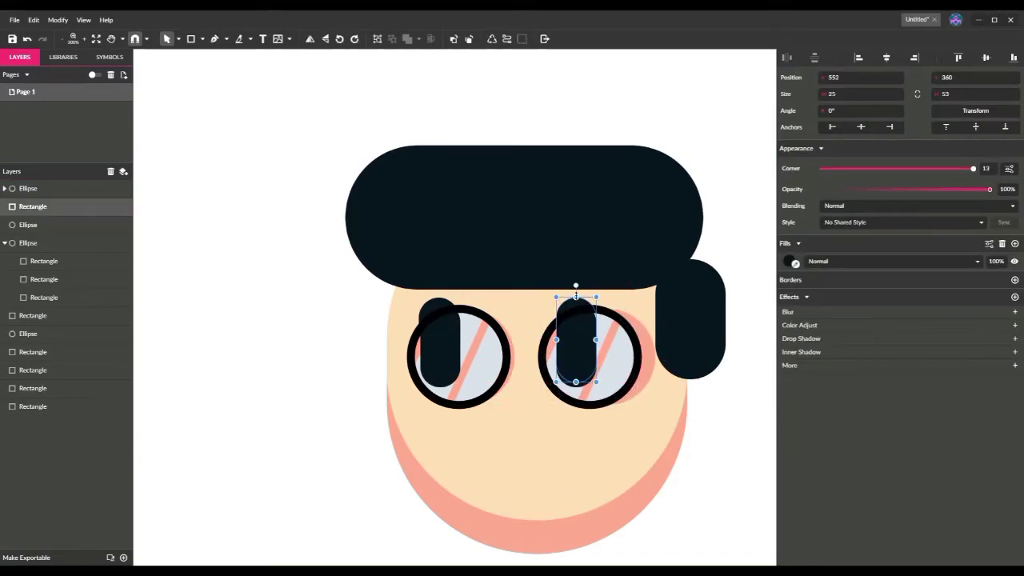
# - Shift the dark pill behind each eye slightly to the right so it sits a little off the pupil
pyautogui.moveTo(436, 302); pyautogui.dragTo(439, 302)
pyautogui.click(335, 317)
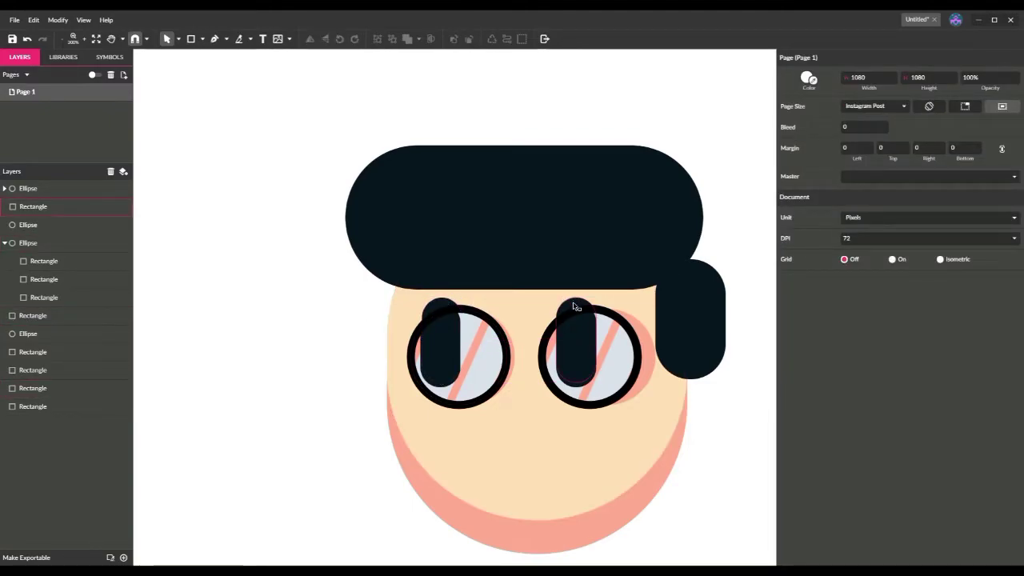
pyautogui.moveTo(574, 306); pyautogui.dragTo(574, 309)
pyautogui.click(397, 321)
pyautogui.click(344, 319)
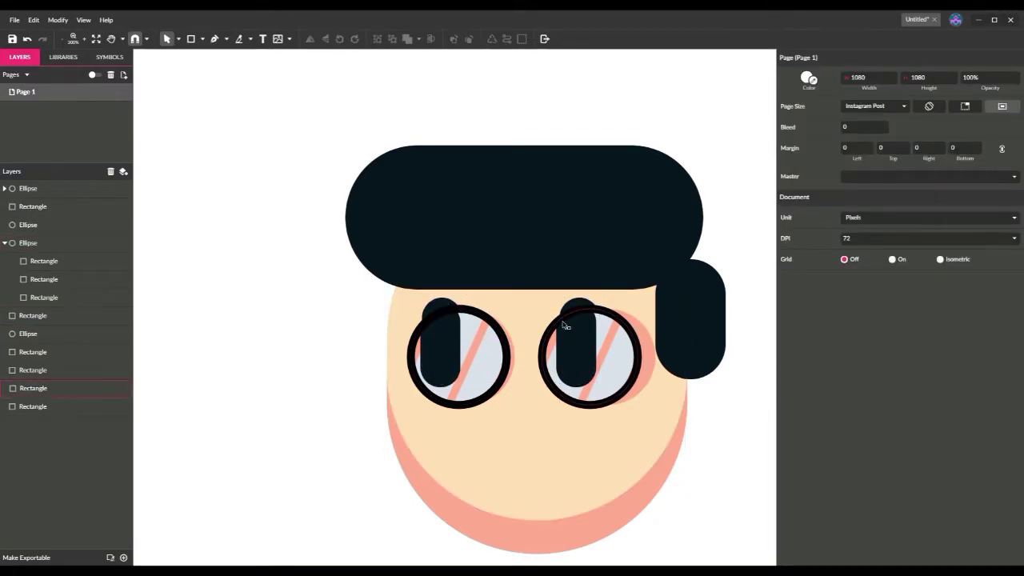
# - Reposition both pink shadow circles to leave a matching crescent at the lower right of each eye
pyautogui.click(513, 353)
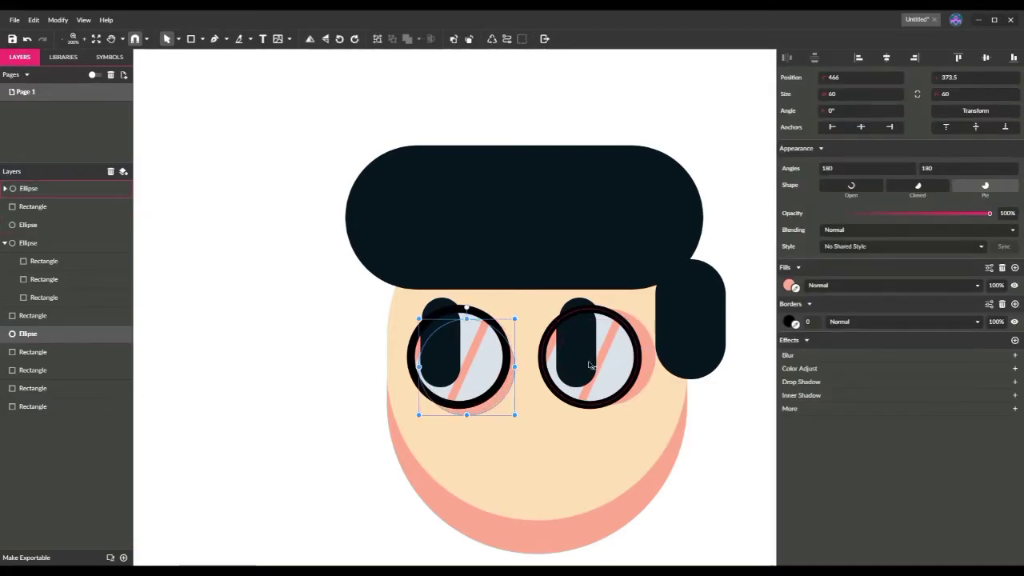
pyautogui.moveTo(652, 352); pyautogui.dragTo(639, 375)
pyautogui.click(343, 450)
pyautogui.moveTo(494, 399); pyautogui.dragTo(495, 408)
pyautogui.click(349, 439)
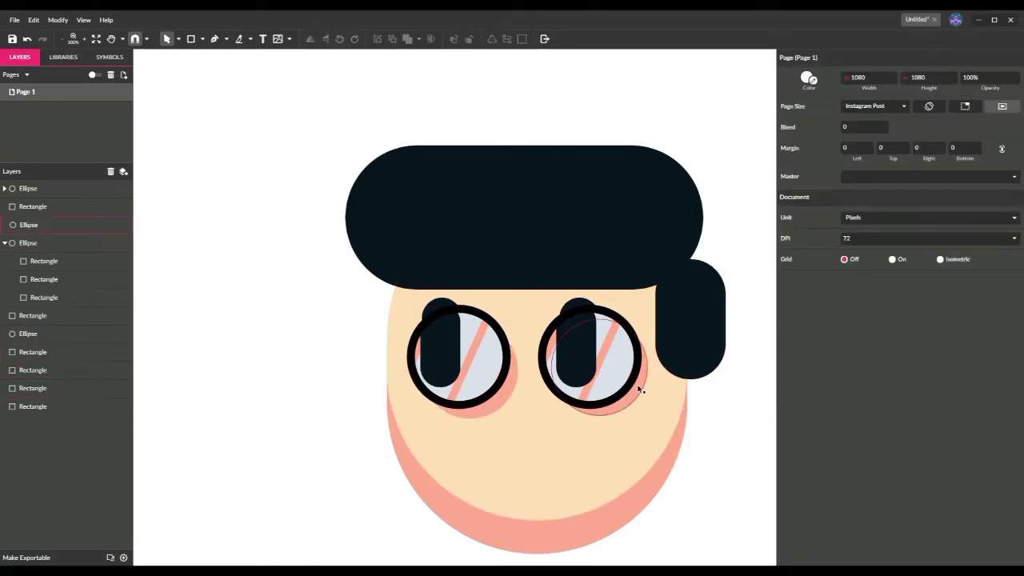
pyautogui.click(643, 388)
pyautogui.moveTo(640, 389); pyautogui.dragTo(639, 393)
pyautogui.click(712, 411)
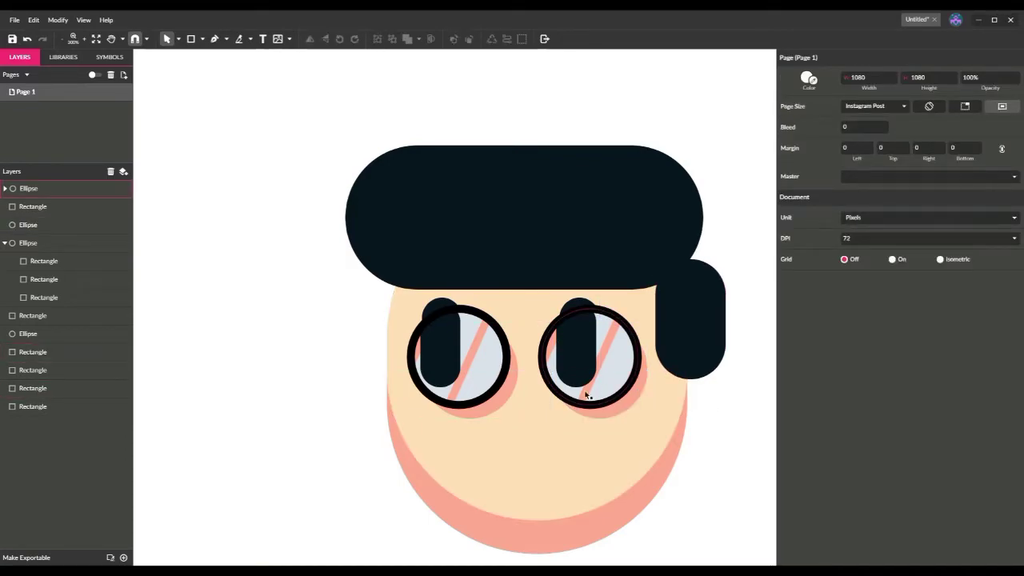
# - Draw a black bridge rectangle, 22 by 7 px, between the two eye rims
pyautogui.press('r')
pyautogui.moveTo(505, 347); pyautogui.dragTo(543, 354)
pyautogui.click(792, 264)
pyautogui.click(545, 367)
# - Duplicate the bridge, nudge the copy 2 px down, and fill it with the eye shadow's pink
pyautogui.scroll(3, 599, 356)
pyautogui.hotkey('ctrl', 'd')
pyautogui.press('Down')
pyautogui.press('Down')
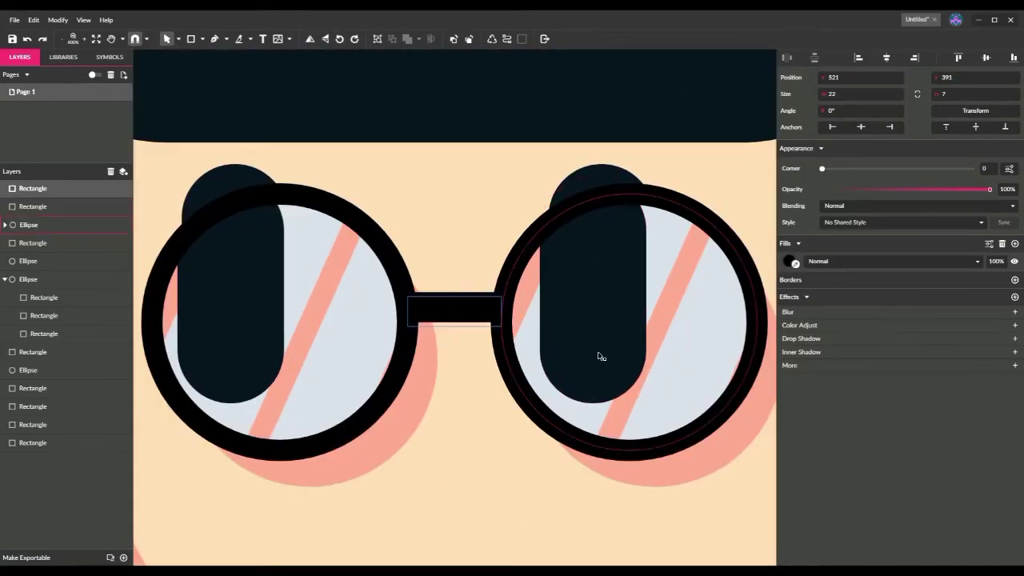
pyautogui.click(471, 40)
pyautogui.click(795, 264)
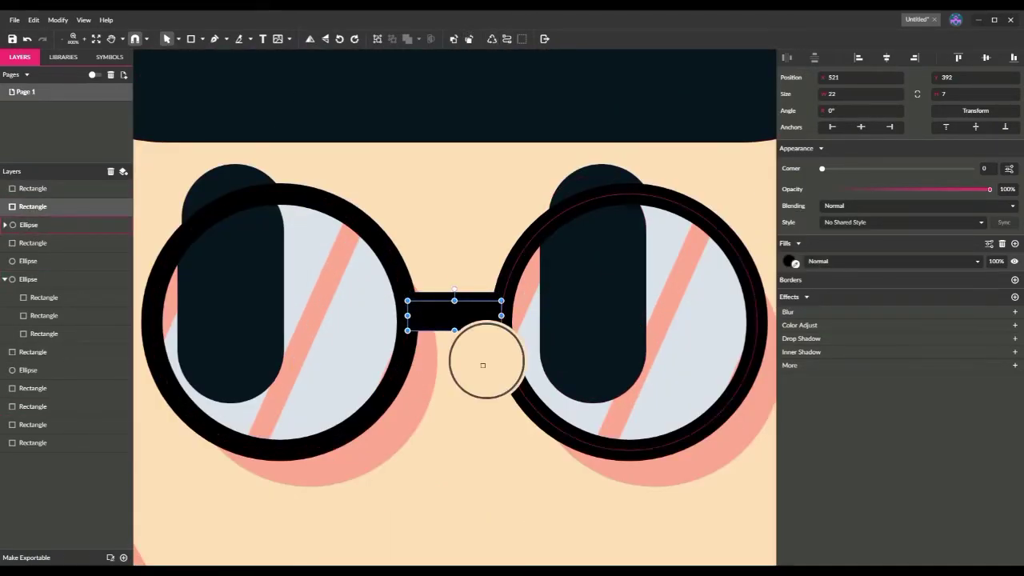
pyautogui.click(432, 358)
# - Send the pink bridge copy behind both eyes and nudge it down to Y 395
pyautogui.click(469, 39)
pyautogui.click(468, 39)
pyautogui.click(469, 40)
pyautogui.click(469, 39)
pyautogui.click(469, 39)
pyautogui.press('Down')
pyautogui.press('Down')
pyautogui.press('Down')
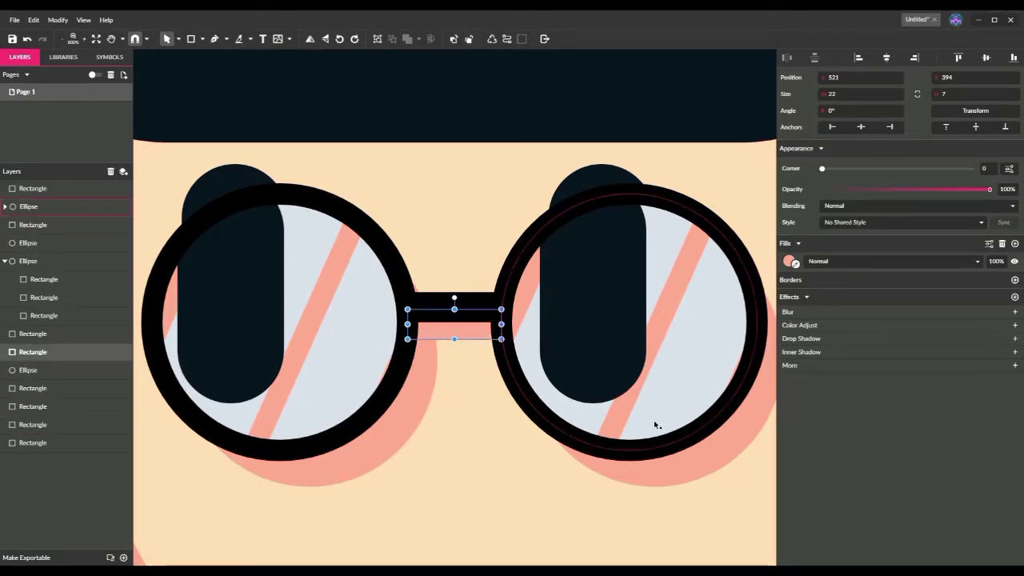
# - Stretch the black bridge into a 194 px wide glasses bar across the face and round its corners to 4
pyautogui.hotkey('ctrl', '-')
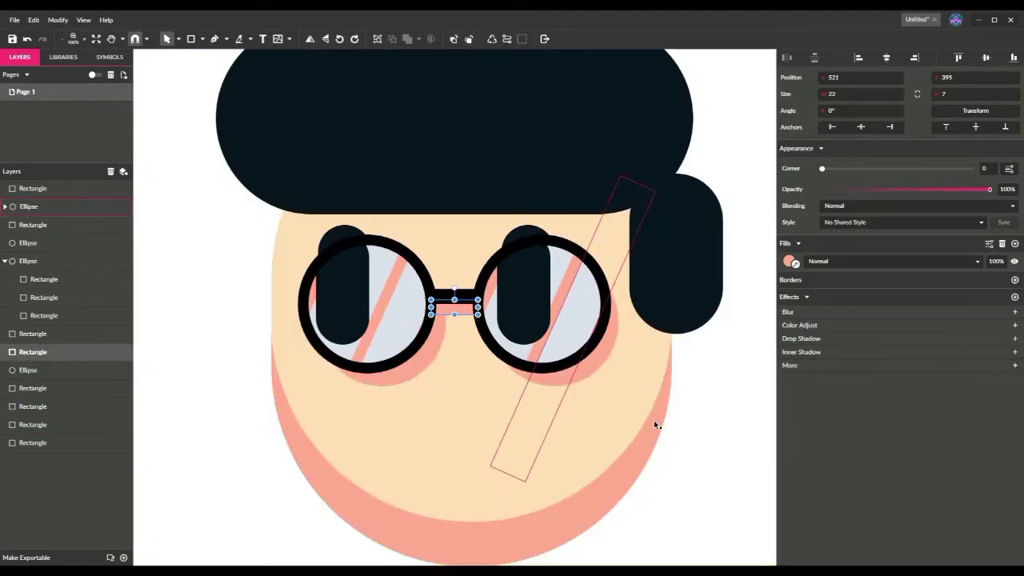
pyautogui.click(470, 296)
pyautogui.moveTo(478, 297); pyautogui.dragTo(613, 292)
pyautogui.moveTo(678, 290); pyautogui.dragTo(677, 292)
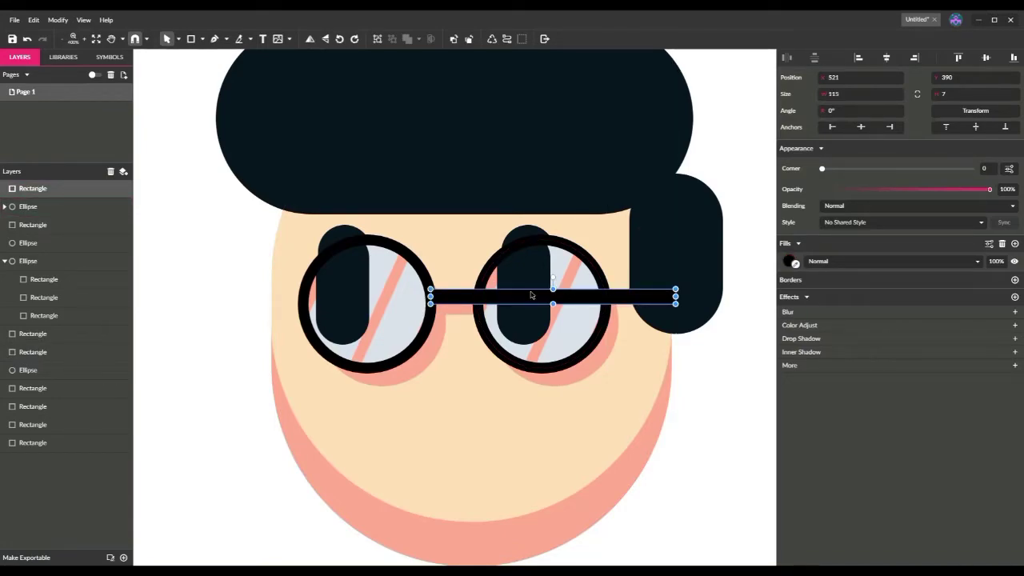
pyautogui.moveTo(436, 297); pyautogui.dragTo(268, 297)
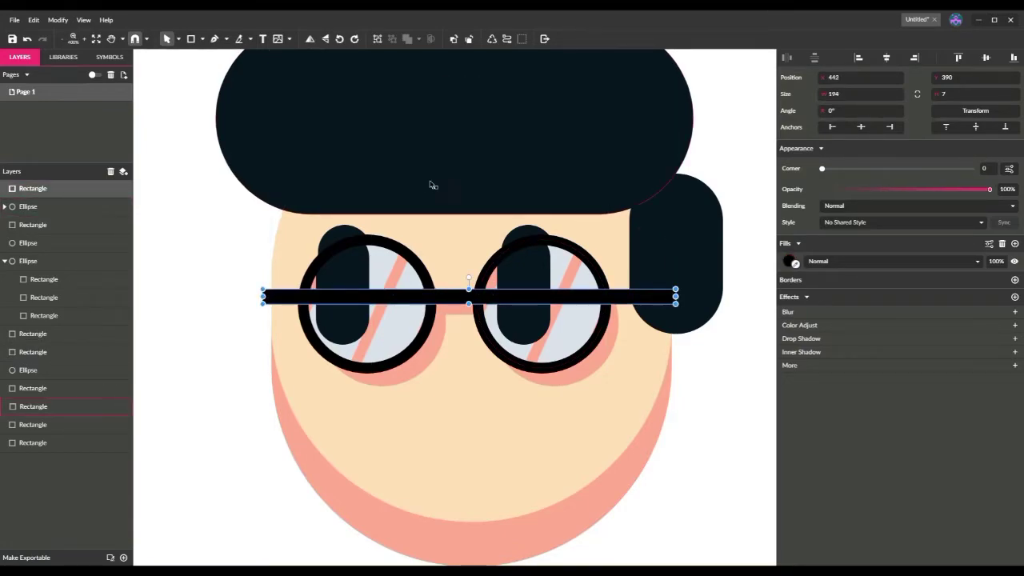
pyautogui.moveTo(821, 169); pyautogui.dragTo(973, 170)
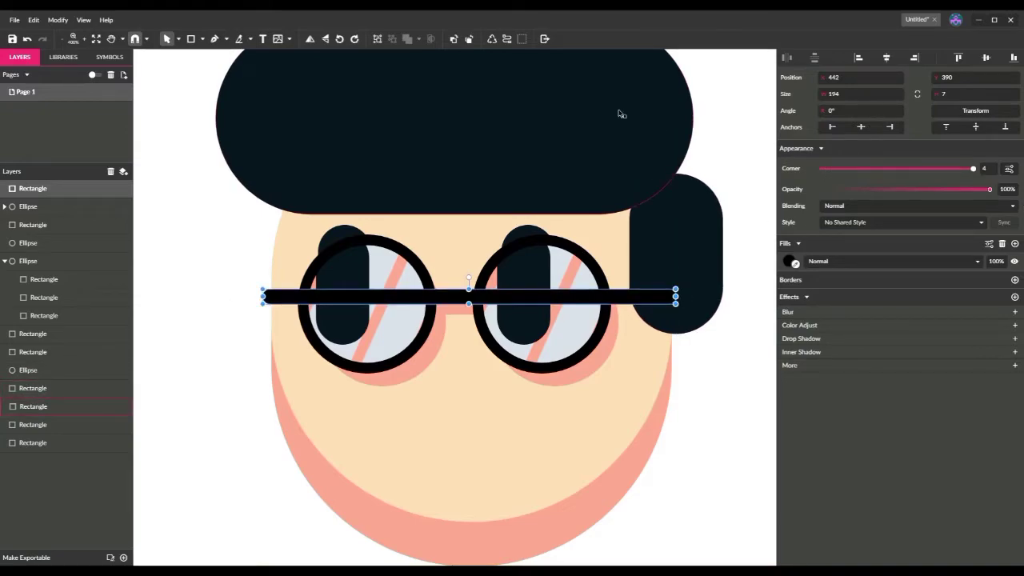
# - Send the black glasses bar behind both eyes, keeping it above the pink bridge shadow
pyautogui.click(471, 39)
pyautogui.click(470, 39)
pyautogui.click(470, 39)
pyautogui.click(470, 39)
pyautogui.click(470, 40)
pyautogui.click(470, 40)
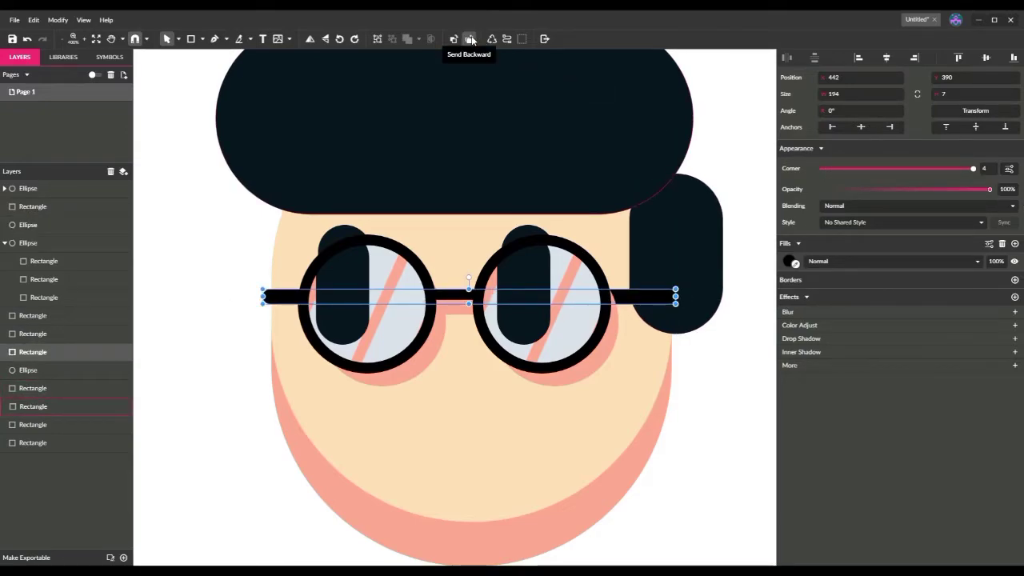
pyautogui.click(455, 39)
# - Send the right eye's pink shadow circle backward, behind the black glasses bar
pyautogui.click(614, 317)
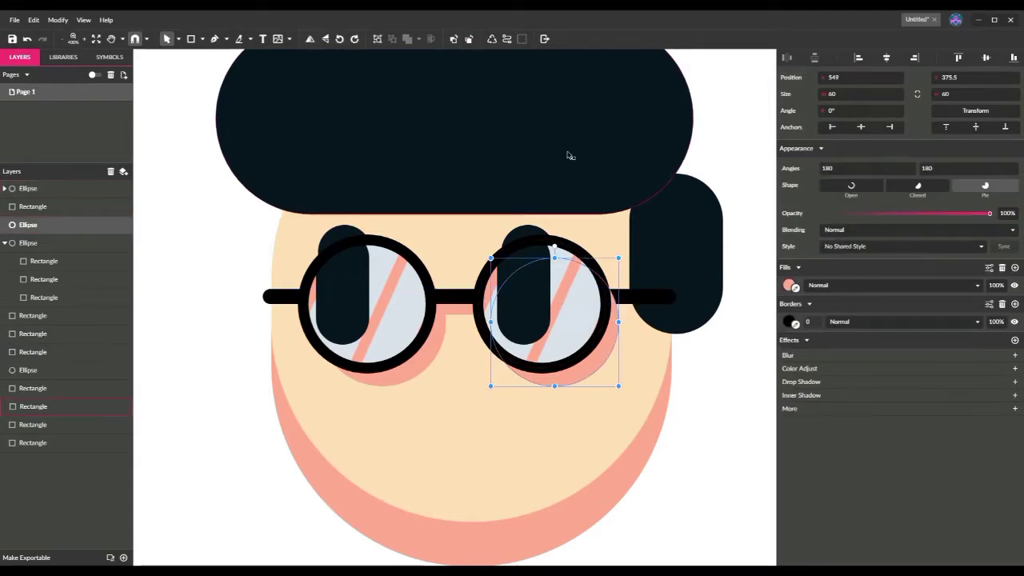
pyautogui.click(470, 39)
pyautogui.click(471, 39)
pyautogui.click(470, 39)
pyautogui.click(471, 40)
pyautogui.click(722, 146)
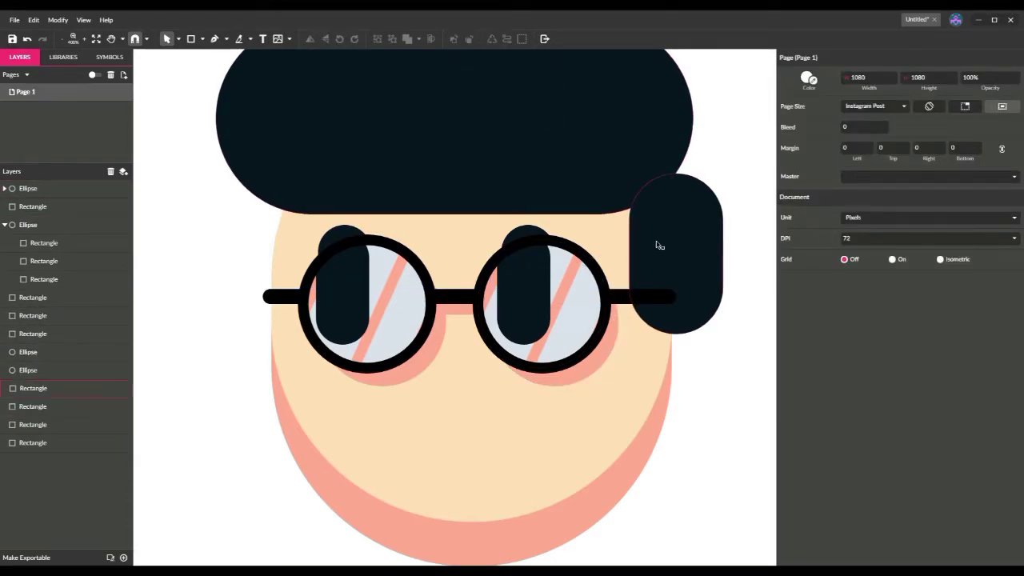
# - Stretch the pink bridge shadow to 188 px wide so it spans the face under the glasses bar
pyautogui.click(469, 311)
pyautogui.moveTo(280, 311); pyautogui.dragTo(273, 311)
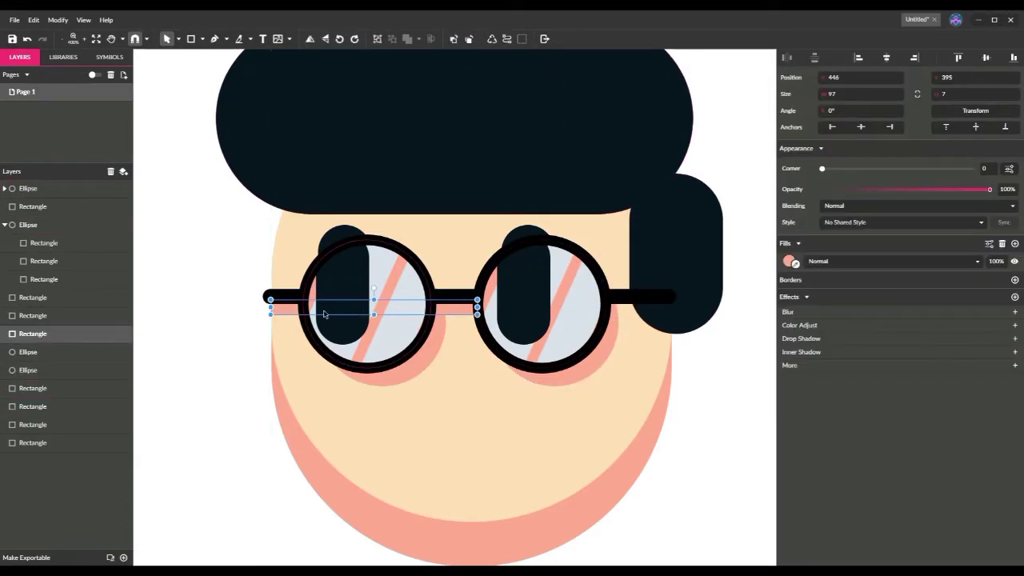
pyautogui.moveTo(478, 311); pyautogui.dragTo(674, 304)
pyautogui.press('Escape')
# - Send the pink bar shadow backward, behind the right sideburn
pyautogui.click(696, 298)
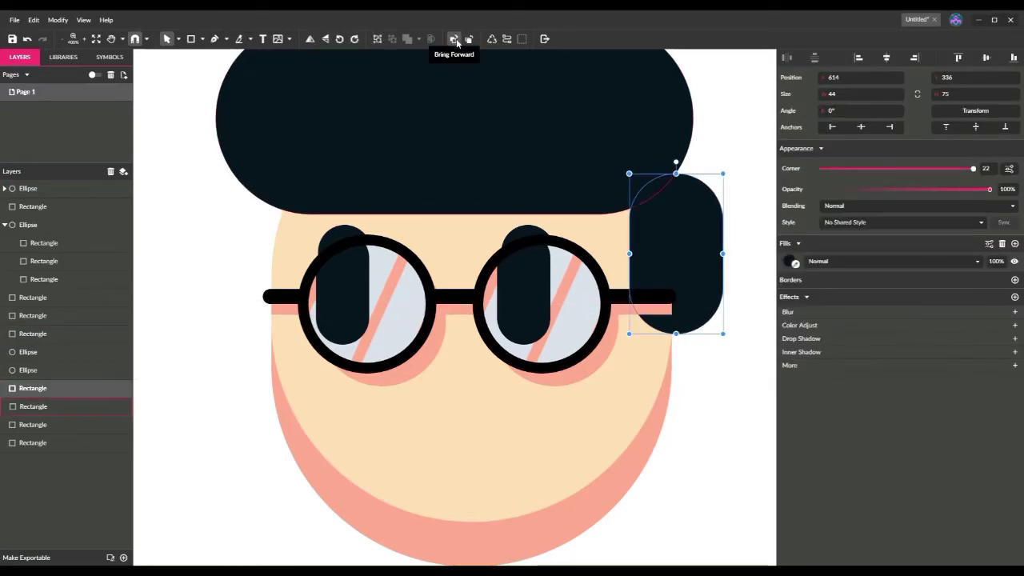
pyautogui.click(654, 311)
pyautogui.click(471, 40)
pyautogui.click(471, 40)
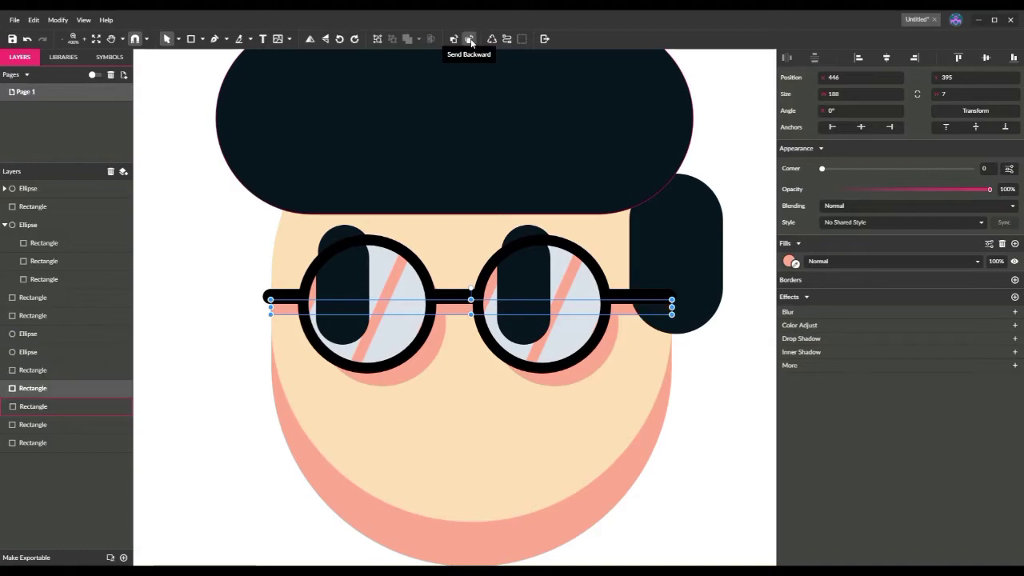
pyautogui.click(737, 358)
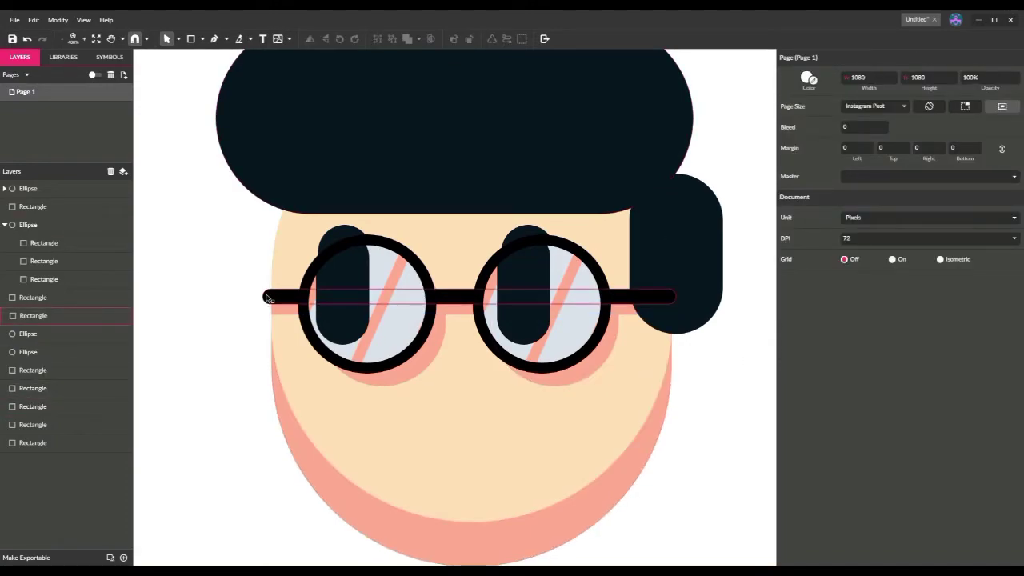
# - Square the left corners of the pink bar shadow and widen the shadow to 190 px
pyautogui.click(661, 251)
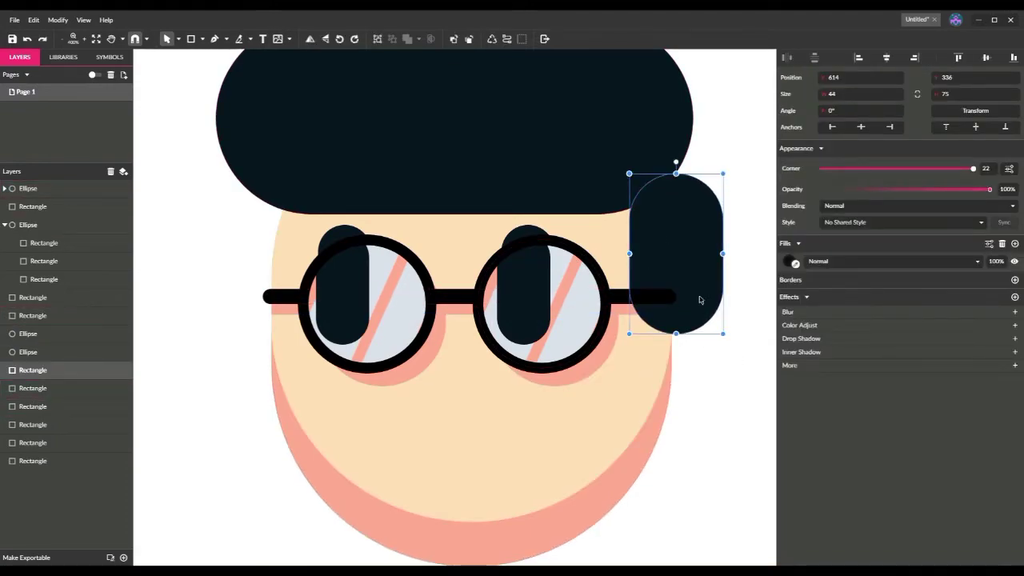
pyautogui.click(711, 377)
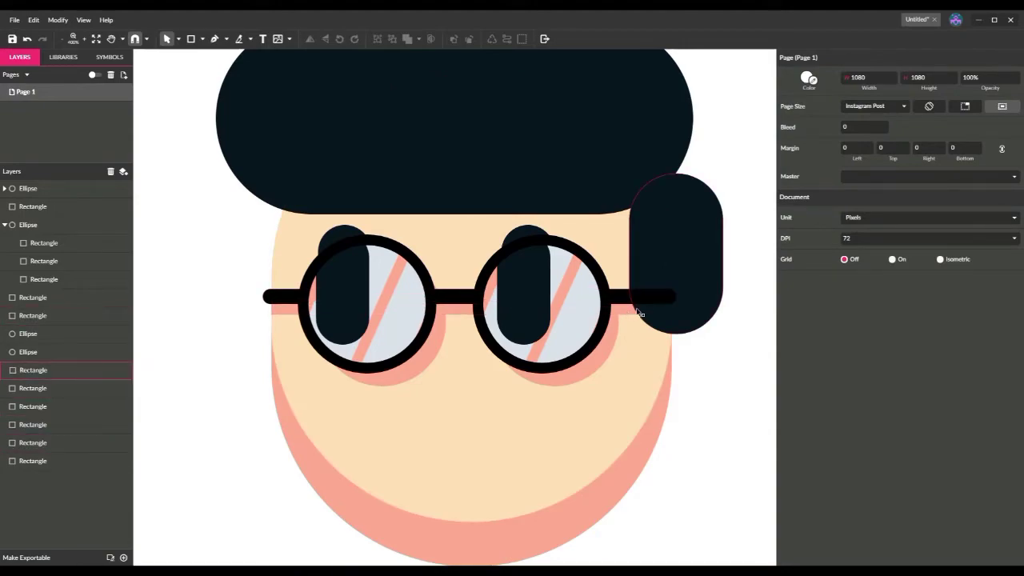
pyautogui.click(627, 315)
pyautogui.moveTo(919, 193); pyautogui.dragTo(816, 192)
pyautogui.click(1009, 169)
pyautogui.click(951, 172)
pyautogui.moveTo(945, 169); pyautogui.dragTo(979, 169)
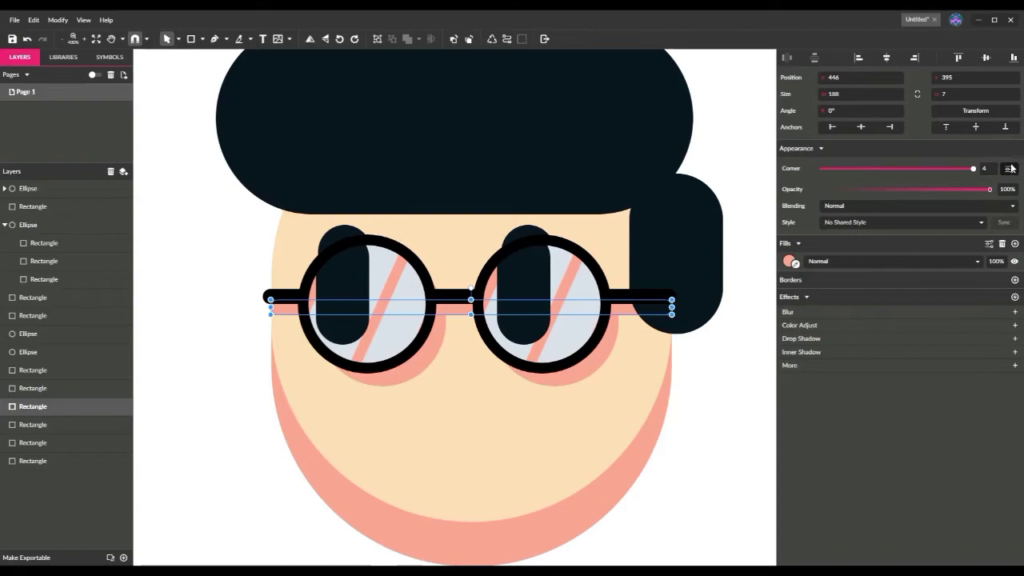
pyautogui.click(1010, 169)
pyautogui.click(910, 213)
pyautogui.click(282, 314)
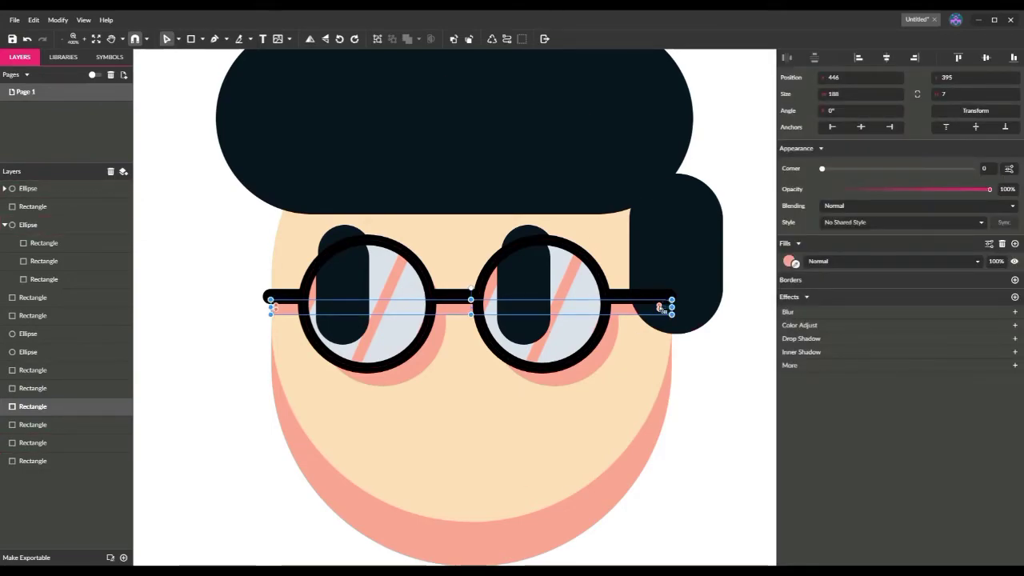
pyautogui.moveTo(676, 310); pyautogui.dragTo(680, 311)
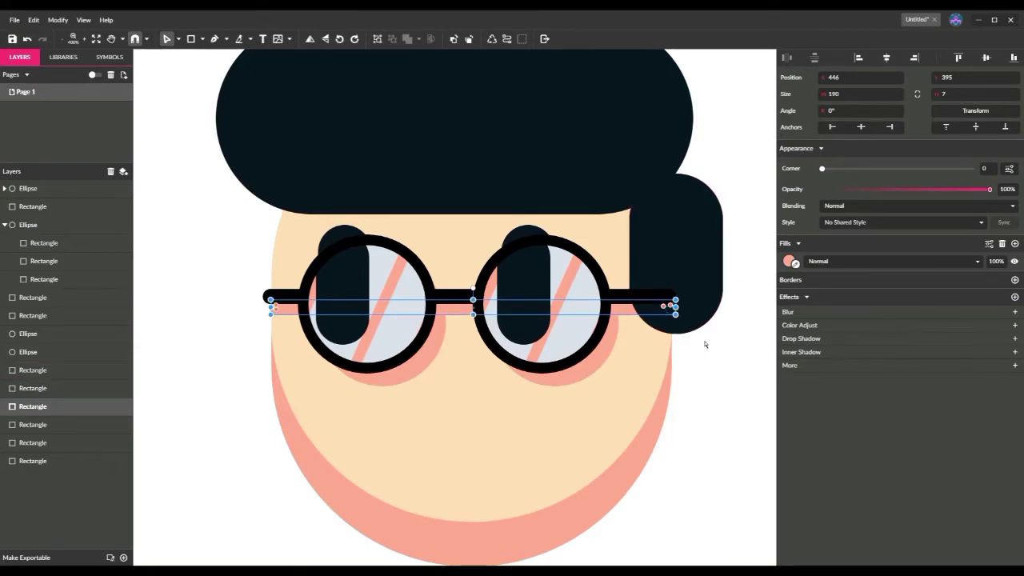
# - Cut the pink bar shadow in two with the Knife along the lower left edge of the right sideburn
pyautogui.click(238, 39)
pyautogui.moveTo(644, 322); pyautogui.dragTo(604, 258)
pyautogui.click(166, 39)
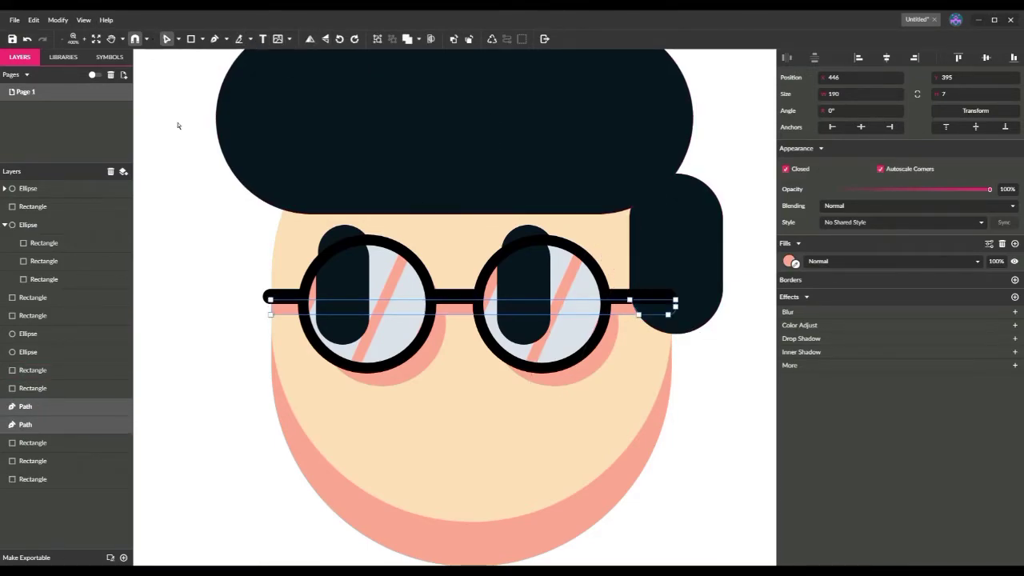
pyautogui.click(744, 178)
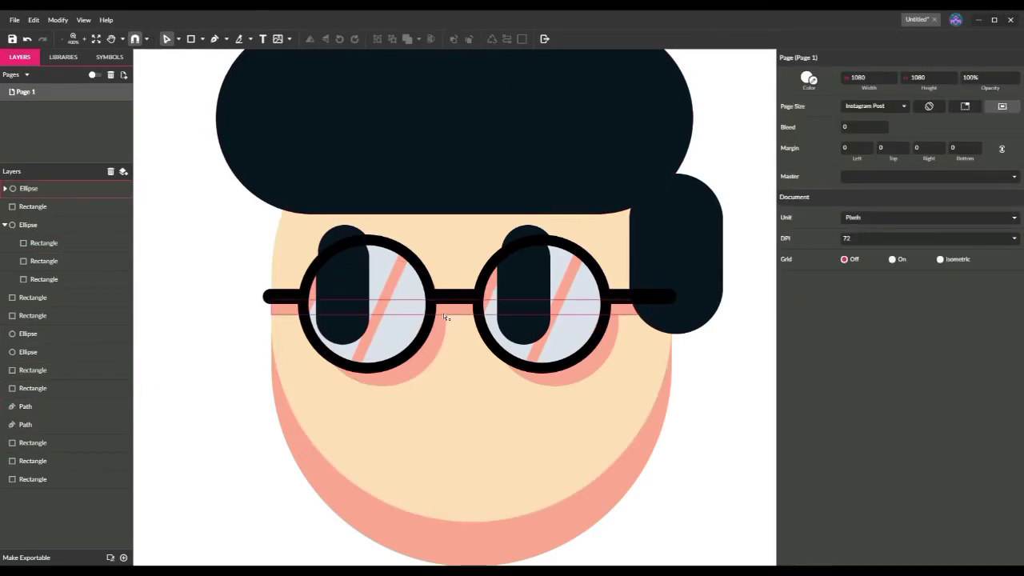
# - Bring the cut-off shadow piece in front of the right sideburn and fill it with a darker shade of the hair colour
pyautogui.click(57, 425)
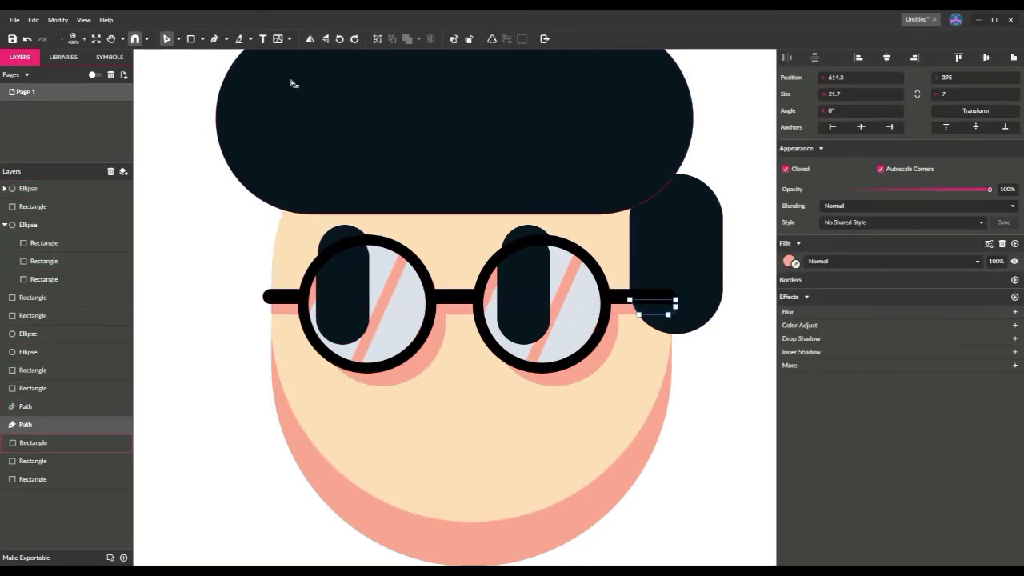
pyautogui.click(457, 39)
pyautogui.click(456, 39)
pyautogui.click(457, 40)
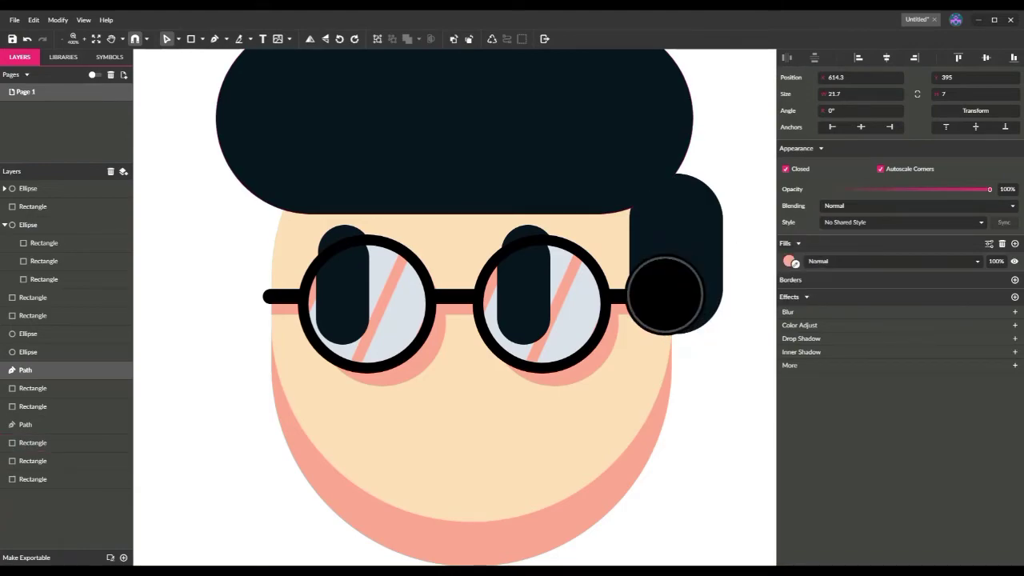
pyautogui.click(790, 263)
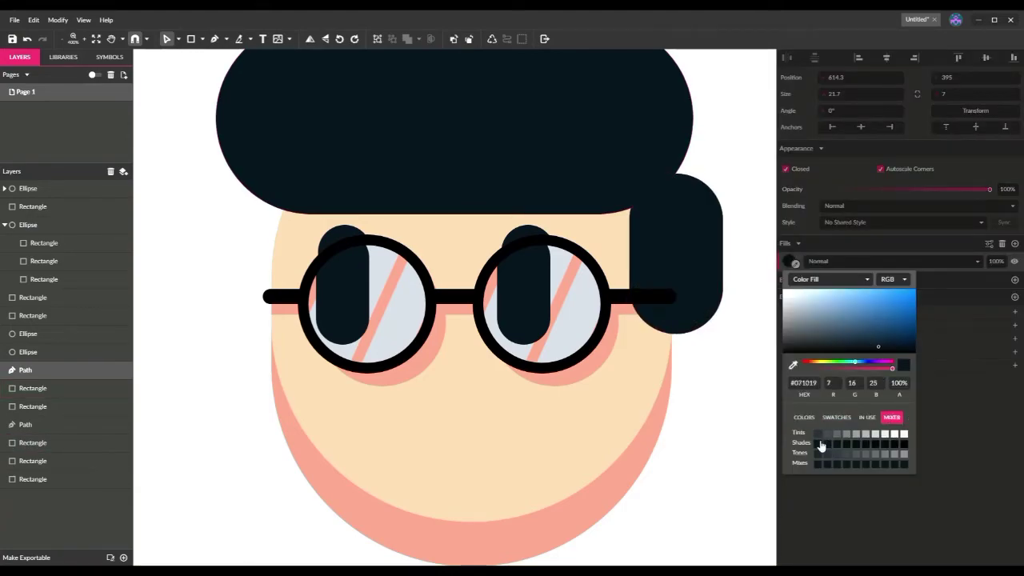
pyautogui.click(744, 388)
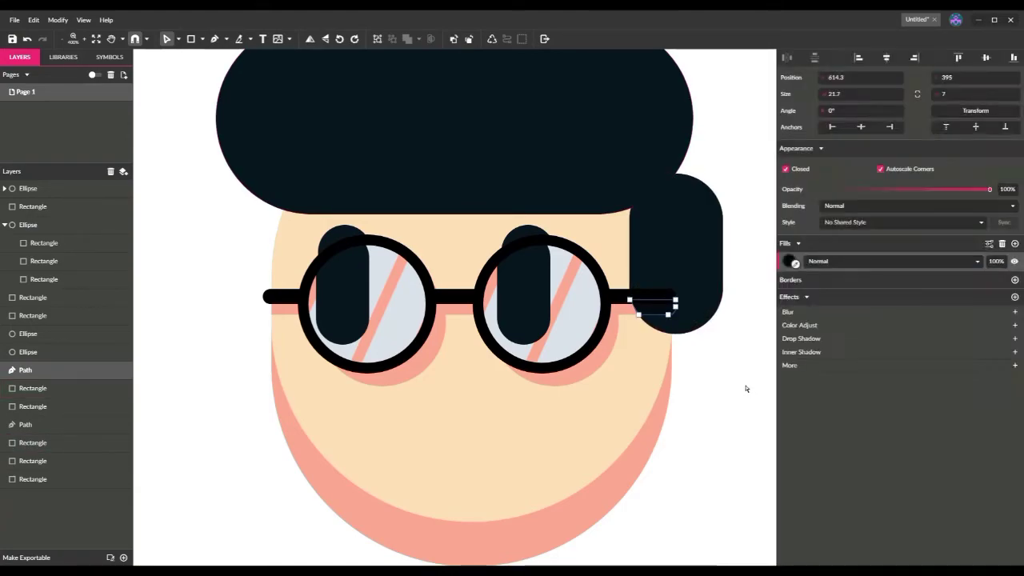
# - Duplicate the right sideburn, offset the copy to its left, and lengthen it to about 44 by 95 px
pyautogui.click(662, 229)
pyautogui.click(179, 38)
pyautogui.click(196, 55)
pyautogui.moveTo(672, 233); pyautogui.dragTo(662, 245)
pyautogui.moveTo(666, 185); pyautogui.dragTo(674, 165)
pyautogui.click(688, 372)
pyautogui.moveTo(686, 363); pyautogui.dragTo(662, 344)
# - Clip the sideburn copy inside the face shape and fill it with the sampled pink shadow colour
pyautogui.click(431, 39)
pyautogui.click(245, 352)
pyautogui.click(642, 330)
pyautogui.doubleClick(643, 329)
pyautogui.click(796, 264)
pyautogui.click(642, 443)
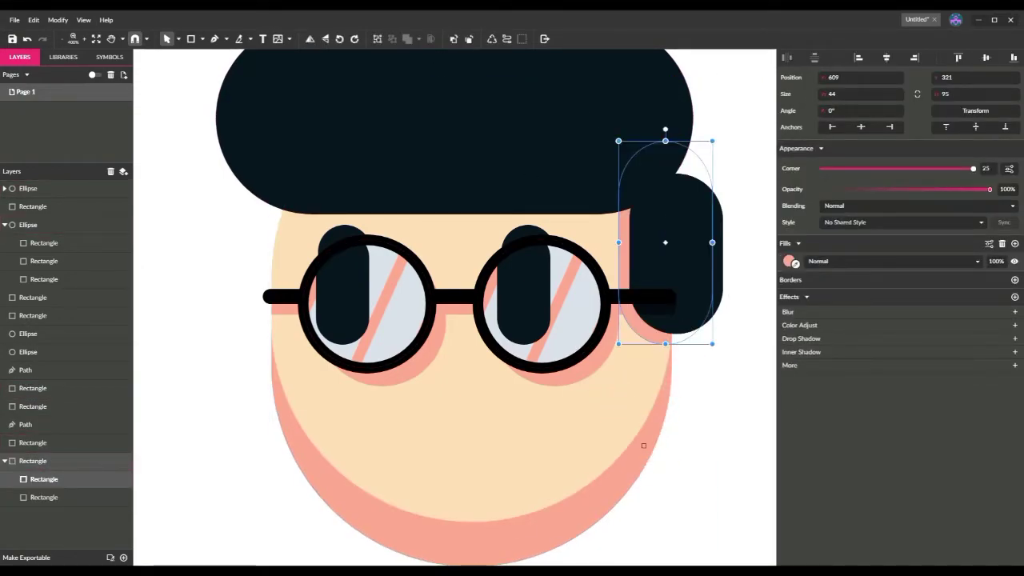
pyautogui.click(711, 399)
# - Duplicate the dark hair block slightly lower and clip the copy inside the face shape
pyautogui.click(497, 119)
pyautogui.hotkey('ctrl', 'd')
pyautogui.moveTo(538, 120); pyautogui.dragTo(542, 138)
pyautogui.click(263, 247)
pyautogui.click(283, 236)
pyautogui.keyDown('shift'); pyautogui.click(324, 172); pyautogui.keyUp('shift')
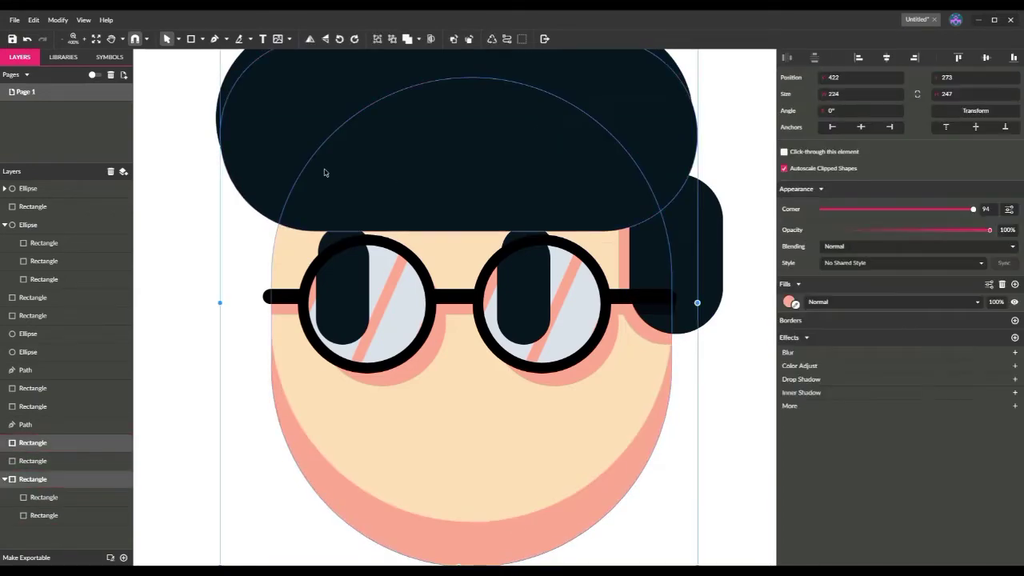
pyautogui.click(430, 38)
# - Fill the clipped hair copy with pink sampled from the shadow below the glasses
pyautogui.click(795, 263)
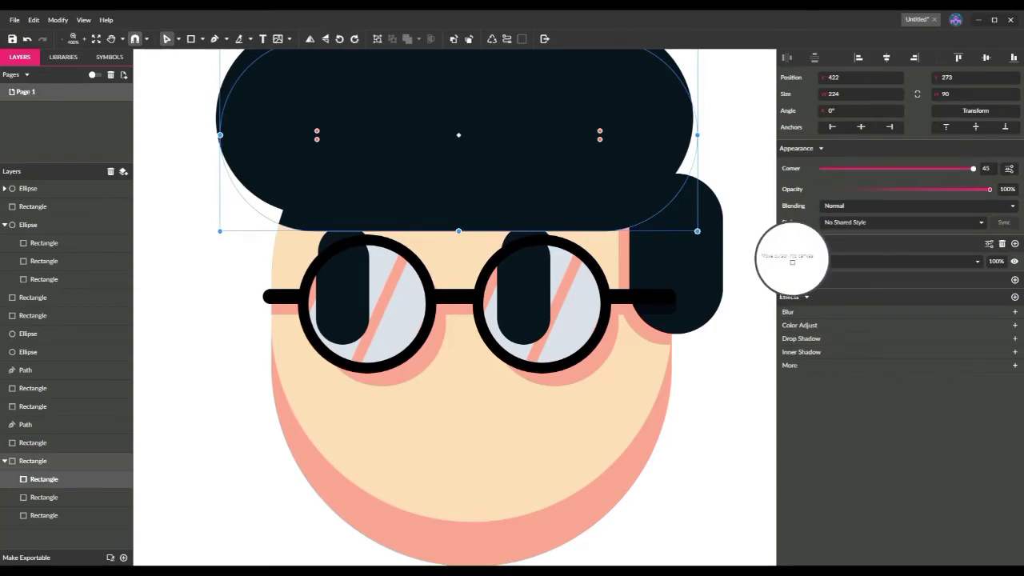
pyautogui.click(608, 357)
pyautogui.click(717, 387)
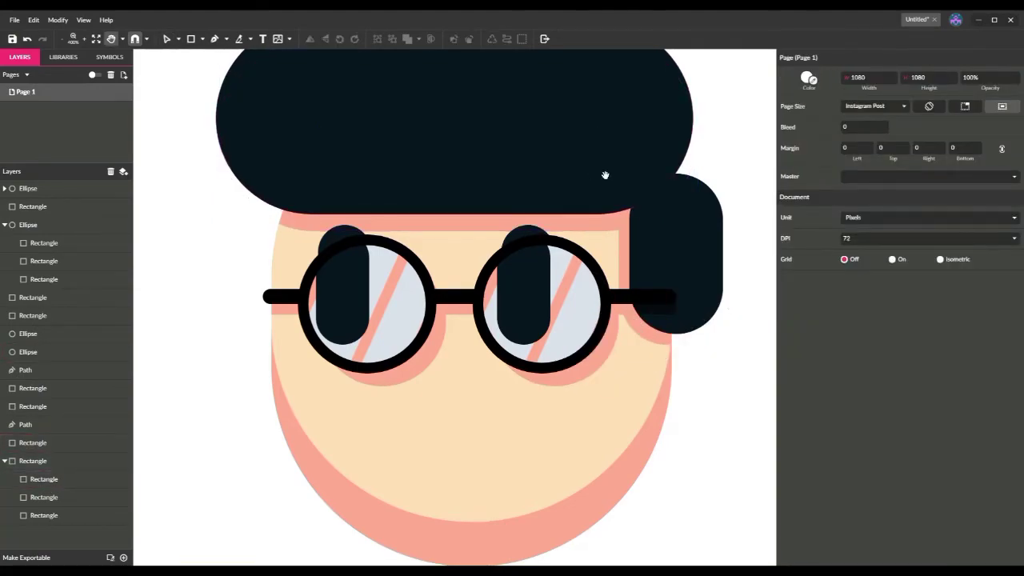
# - Turn off uniform corners on the hair block and reduce its upper left corner radius to about 13 px
pyautogui.moveTo(606, 175); pyautogui.dragTo(621, 280)
pyautogui.click(586, 248)
pyautogui.click(1008, 170)
pyautogui.click(906, 214)
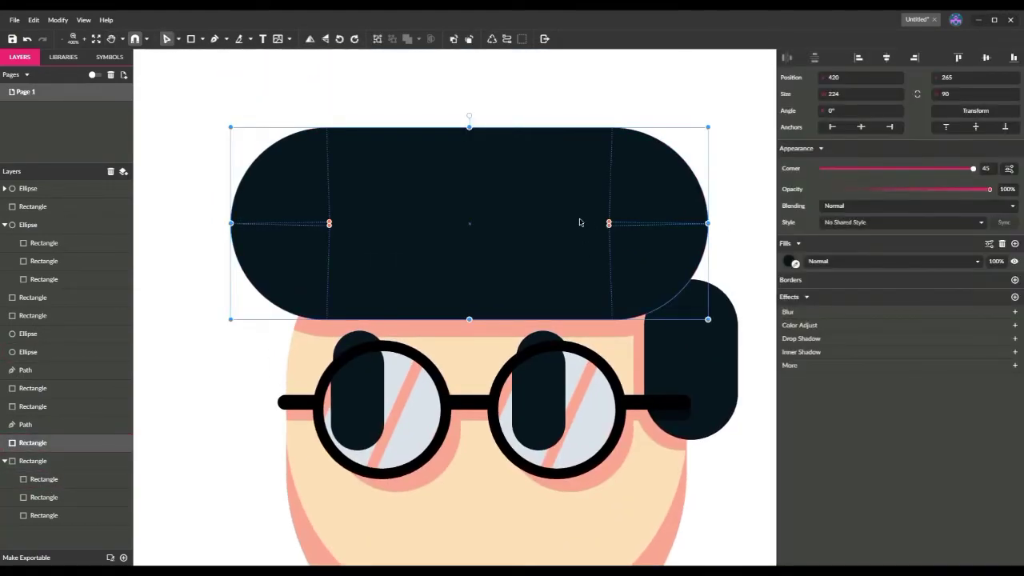
pyautogui.moveTo(330, 223); pyautogui.dragTo(260, 155)
pyautogui.click(219, 253)
pyautogui.moveTo(219, 378); pyautogui.dragTo(240, 320)
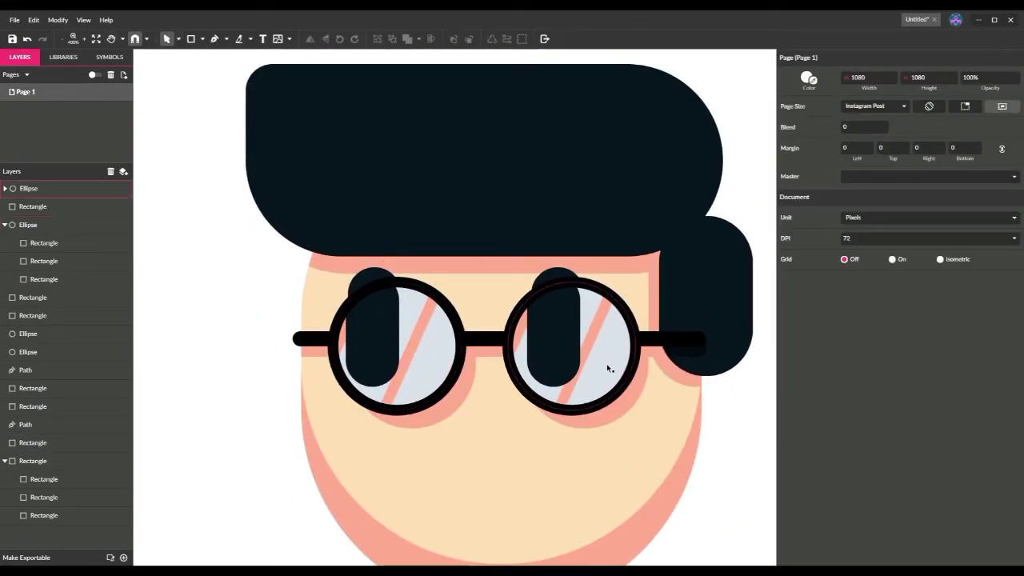
# - Stretch the hair block slightly taller at its upper edge and nudge it down over its pink shadow
pyautogui.scroll(-1, 606, 363)
pyautogui.click(491, 240)
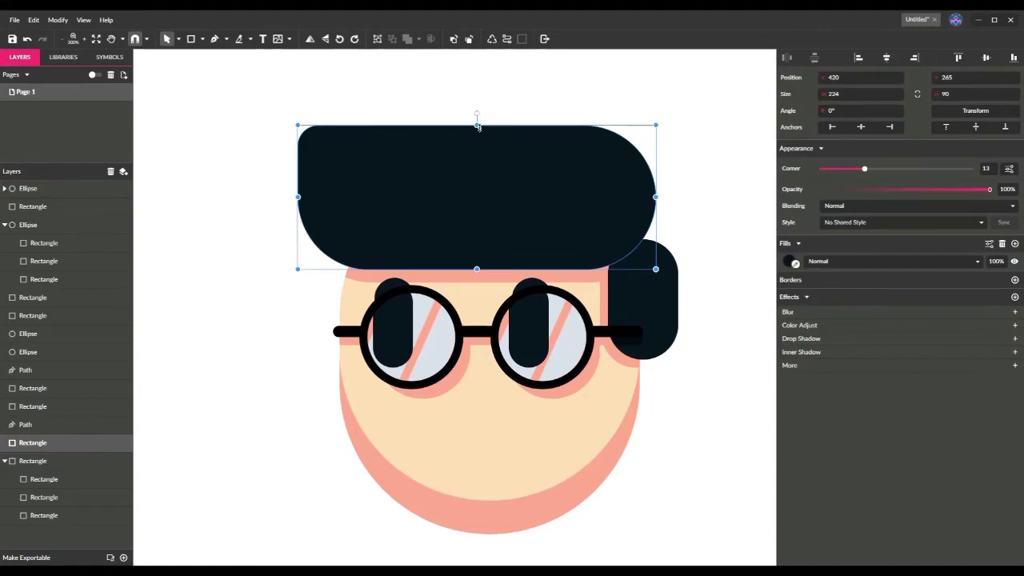
pyautogui.moveTo(477, 125); pyautogui.dragTo(484, 109)
pyautogui.moveTo(549, 200); pyautogui.dragTo(549, 206)
pyautogui.click(705, 225)
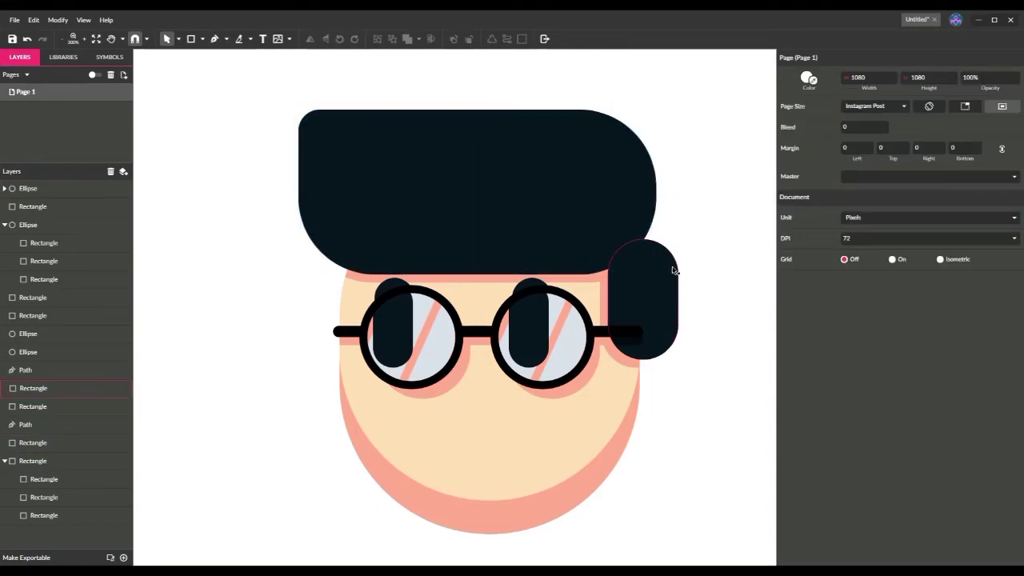
# - Draw a mouth rectangle about 113 by 76 px beside the face, with 38 px corners and uniform corners turned off
pyautogui.moveTo(274, 276); pyautogui.dragTo(396, 210)
pyautogui.click(192, 45)
pyautogui.moveTo(210, 300); pyautogui.dragTo(344, 355)
pyautogui.moveTo(388, 422); pyautogui.dragTo(392, 424)
pyautogui.moveTo(911, 169); pyautogui.dragTo(994, 168)
pyautogui.click(1009, 169)
pyautogui.click(911, 213)
pyautogui.click(364, 355)
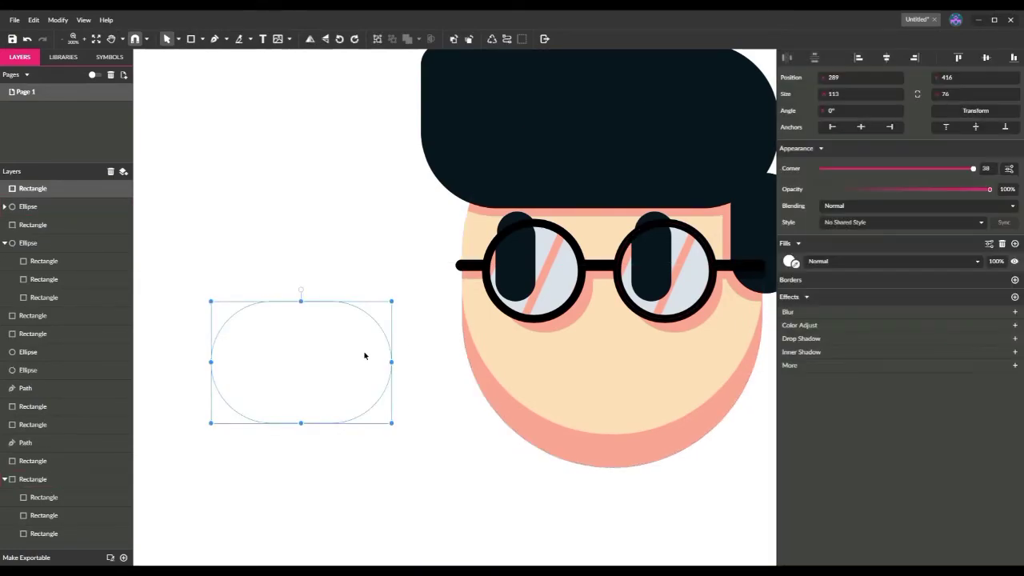
# - Resize the mouth rectangle to about 87 by 62 px and square its two upper corners
pyautogui.moveTo(391, 361); pyautogui.dragTo(350, 361)
pyautogui.moveTo(283, 422); pyautogui.dragTo(280, 400)
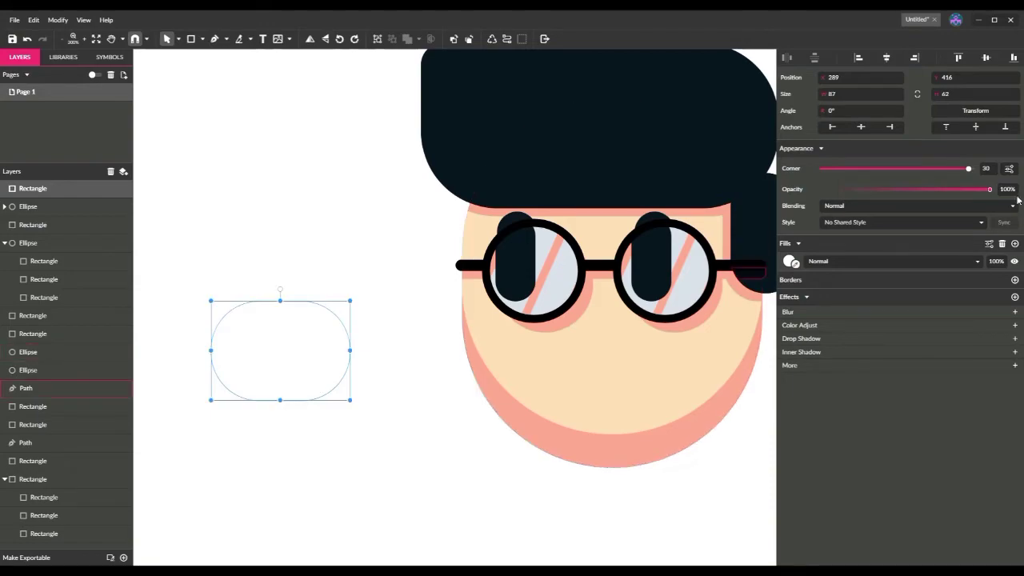
pyautogui.click(1007, 171)
pyautogui.doubleClick(348, 340)
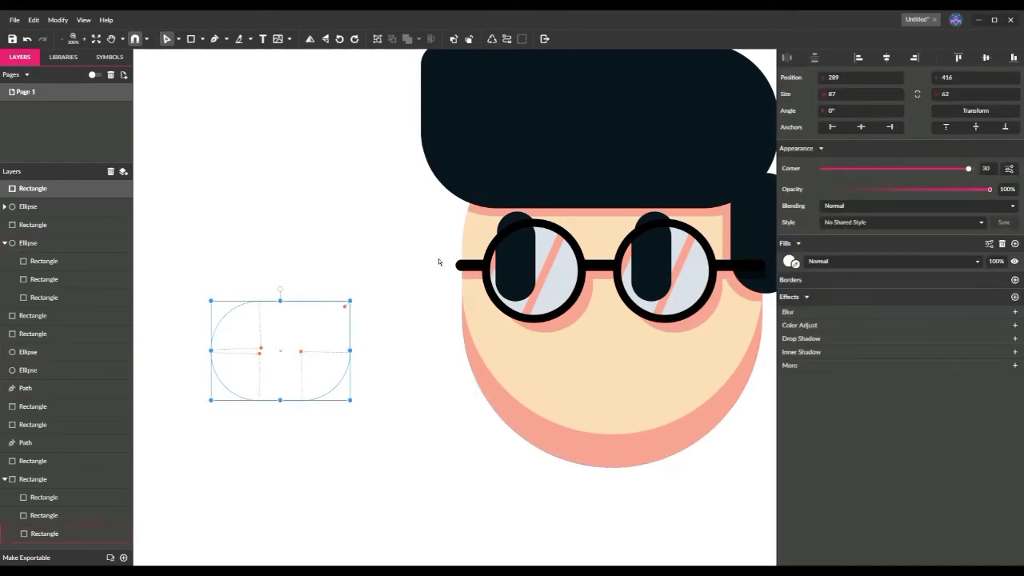
pyautogui.moveTo(262, 351); pyautogui.dragTo(216, 306)
# - Shrink the mouth shape to about 67 by 34 px
pyautogui.click(274, 222)
pyautogui.click(300, 326)
pyautogui.moveTo(353, 303); pyautogui.dragTo(258, 364)
pyautogui.click(1007, 168)
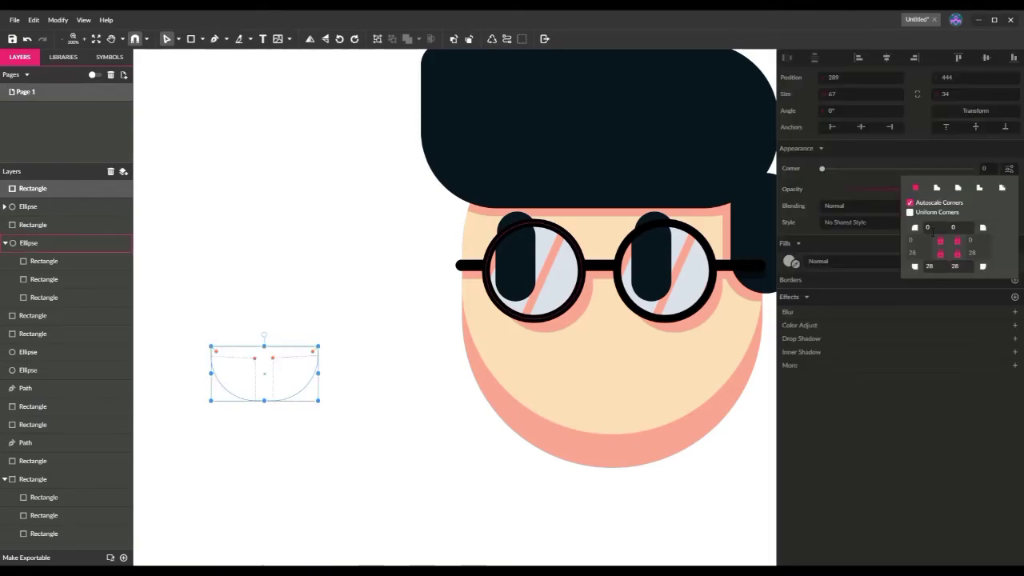
pyautogui.click(274, 508)
pyautogui.click(302, 387)
pyautogui.click(358, 304)
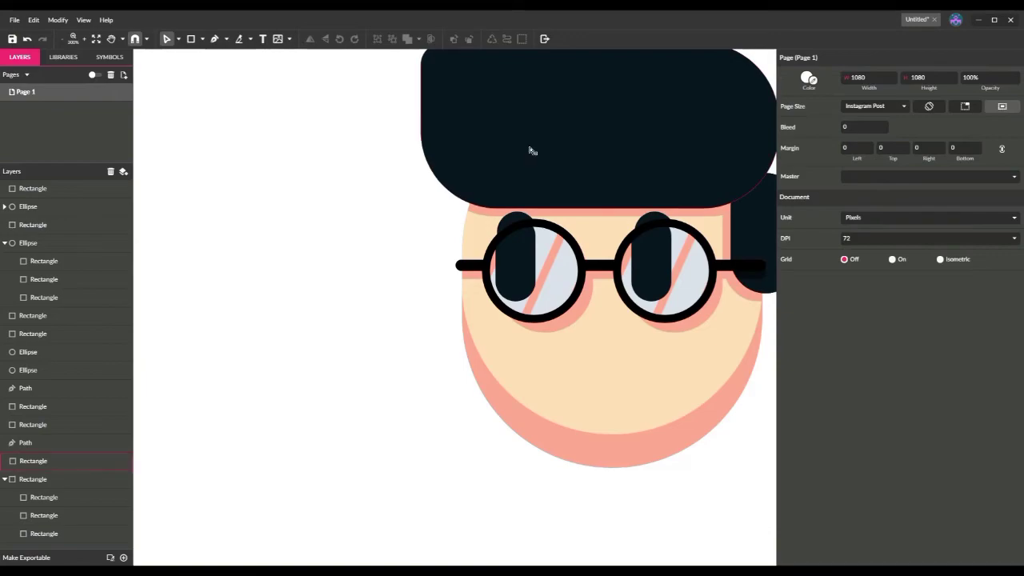
# - Draw a white teeth rectangle about 57 by 16.5 px over the mouth's upper edge and fully round its corners
pyautogui.click(202, 38)
pyautogui.click(229, 68)
pyautogui.moveTo(218, 332); pyautogui.dragTo(311, 358)
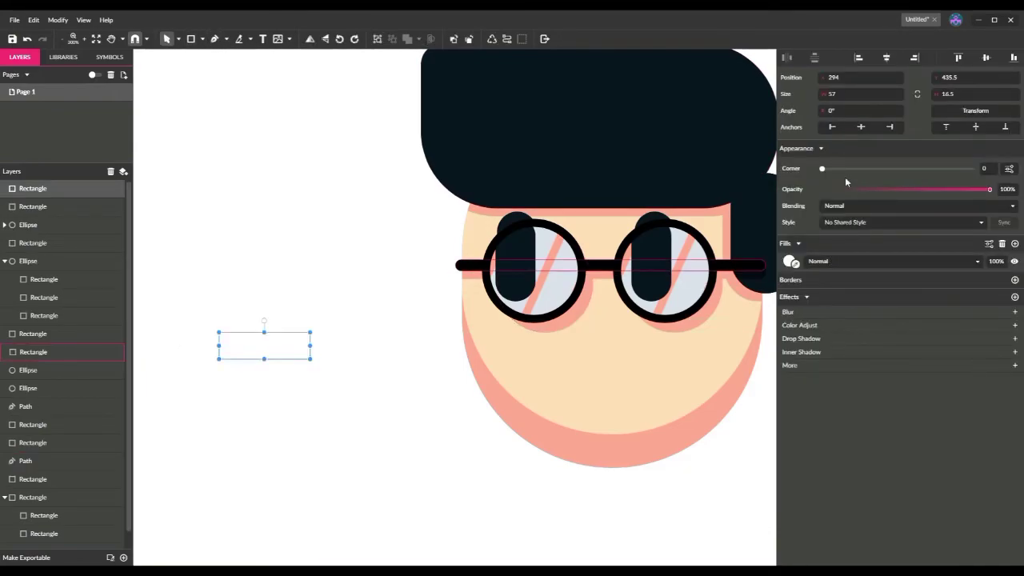
pyautogui.click(392, 279)
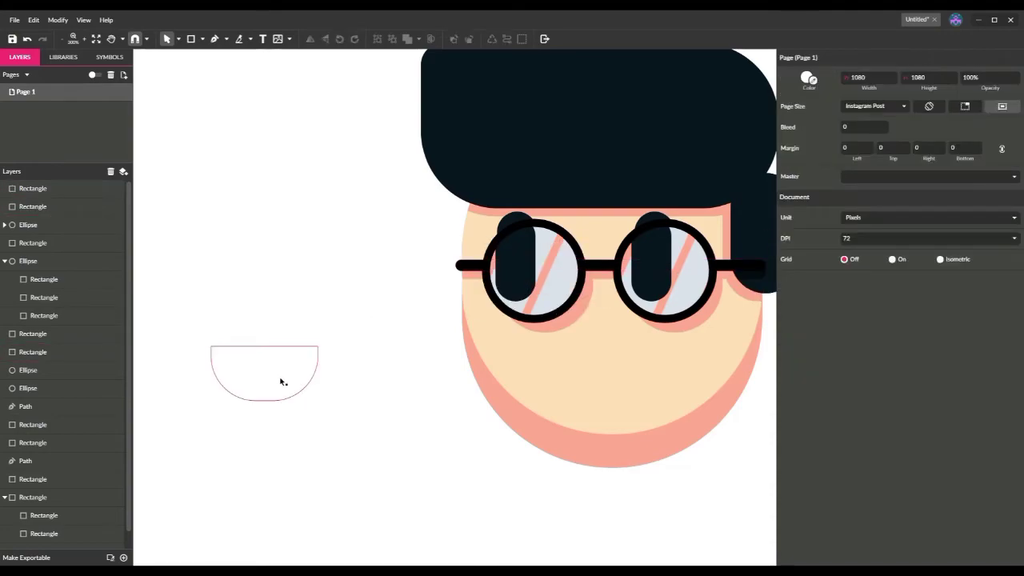
# - Fill the mouth shape with black and clip the teeth rectangle inside it
pyautogui.click(281, 382)
pyautogui.click(790, 262)
pyautogui.moveTo(809, 331); pyautogui.dragTo(778, 362)
pyautogui.moveTo(352, 413); pyautogui.dragTo(276, 310)
pyautogui.click(430, 38)
pyautogui.click(368, 280)
# - Nudge the clipped teeth down 2 px and widen them to about 62 px across the mouth
pyautogui.doubleClick(284, 354)
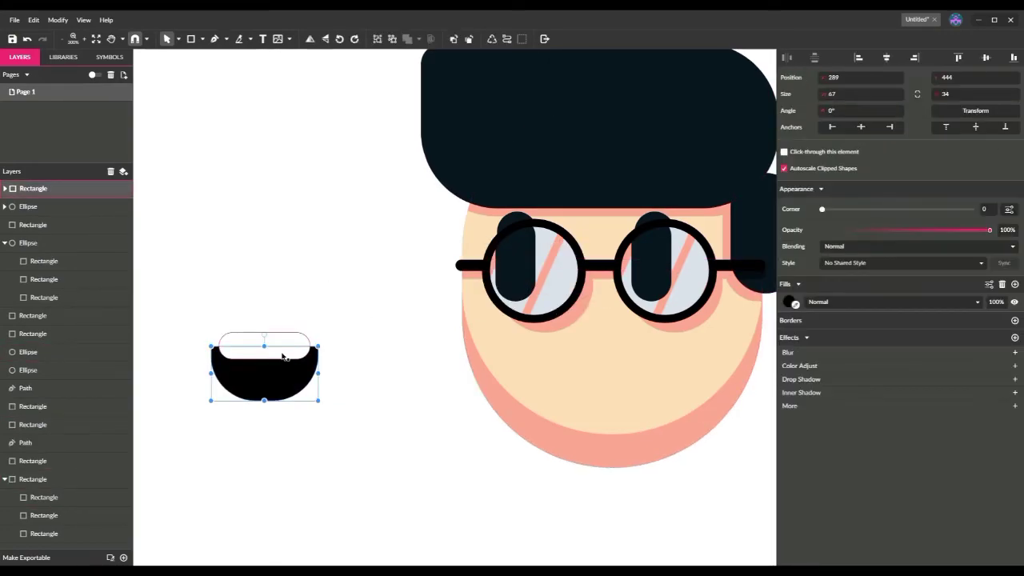
pyautogui.press('Down')
pyautogui.press('Down')
pyautogui.click(366, 293)
pyautogui.click(224, 350)
pyautogui.click(223, 350)
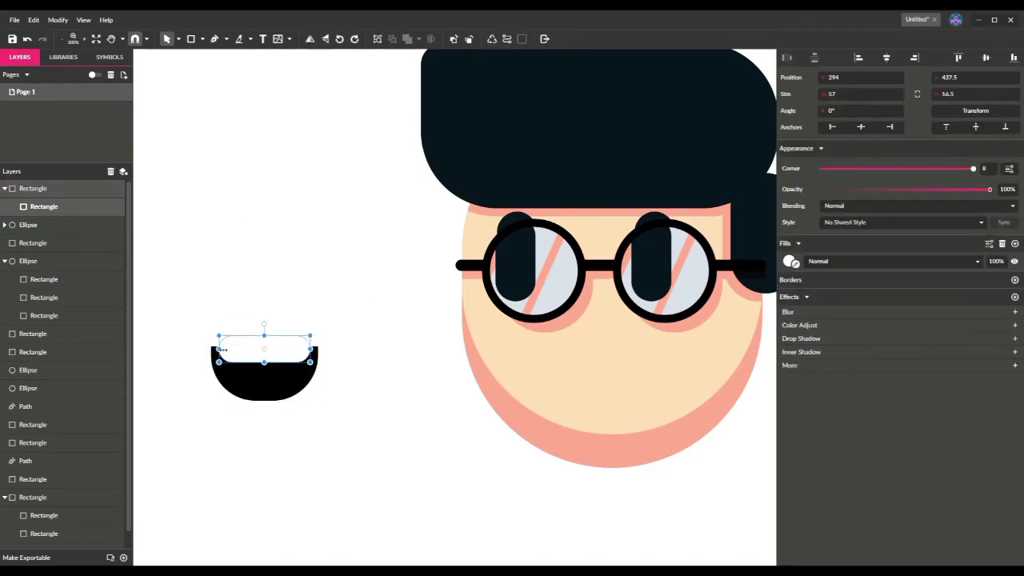
pyautogui.moveTo(275, 351); pyautogui.dragTo(277, 353)
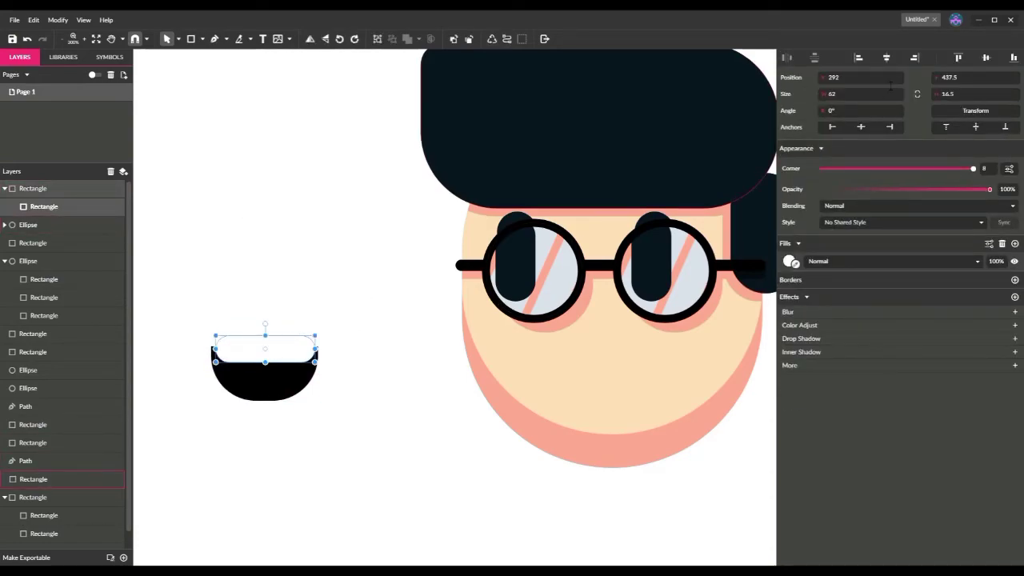
pyautogui.click(395, 316)
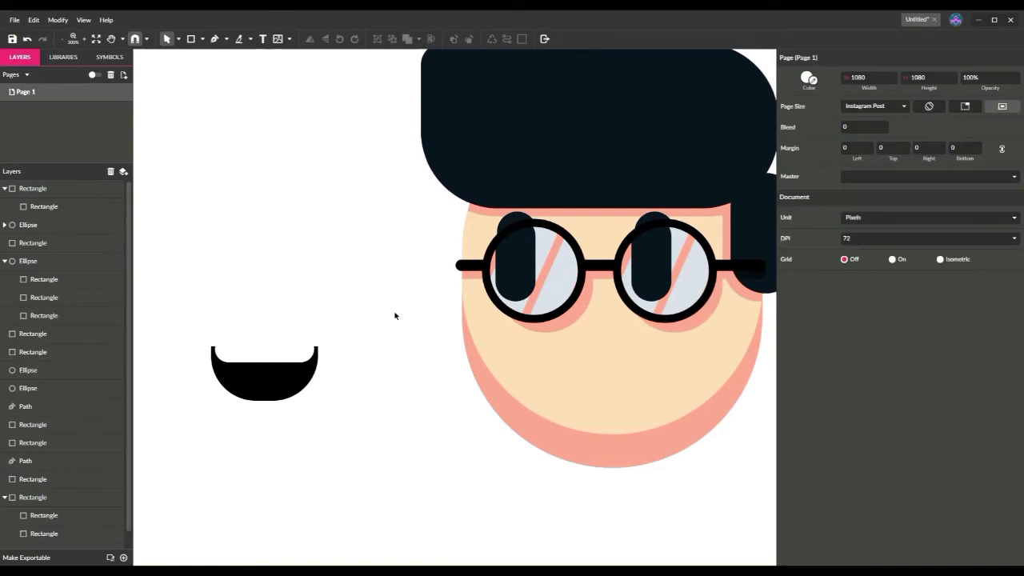
# - Draw a tongue rectangle about 41 by 22 px over the mouth's lower right, with 11 px corners and a red swatch fill
pyautogui.click(189, 40)
pyautogui.moveTo(259, 381); pyautogui.dragTo(324, 417)
pyautogui.moveTo(866, 167); pyautogui.dragTo(973, 168)
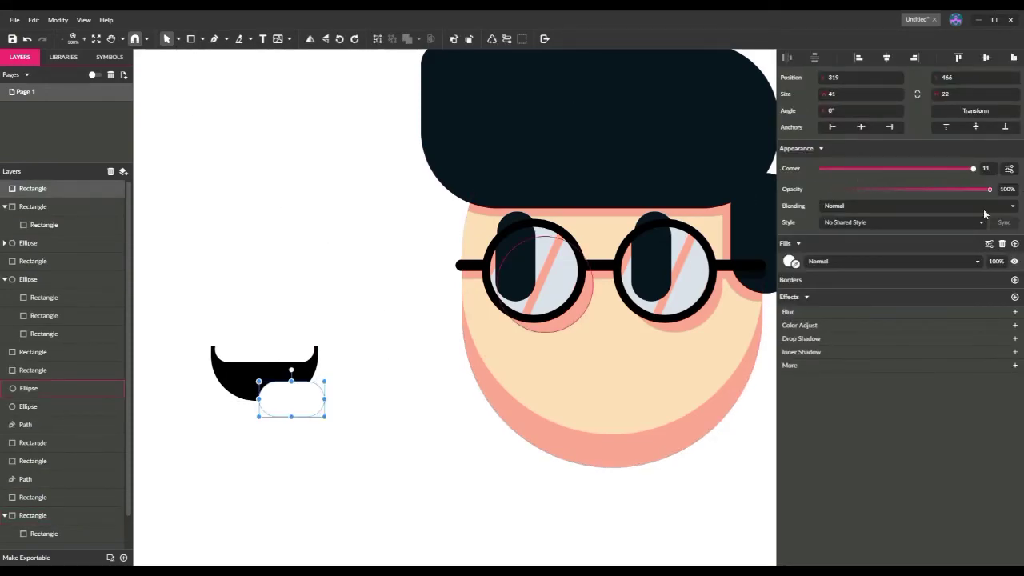
pyautogui.click(789, 262)
pyautogui.click(832, 422)
pyautogui.click(865, 452)
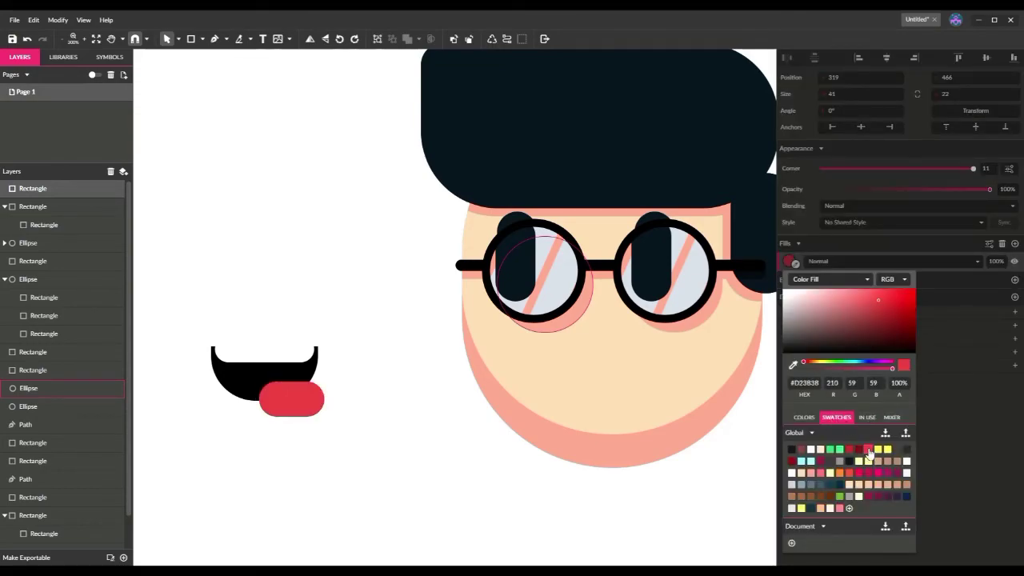
# - Fill the mouth shape with a dark red swatch
pyautogui.click(281, 372)
pyautogui.click(791, 301)
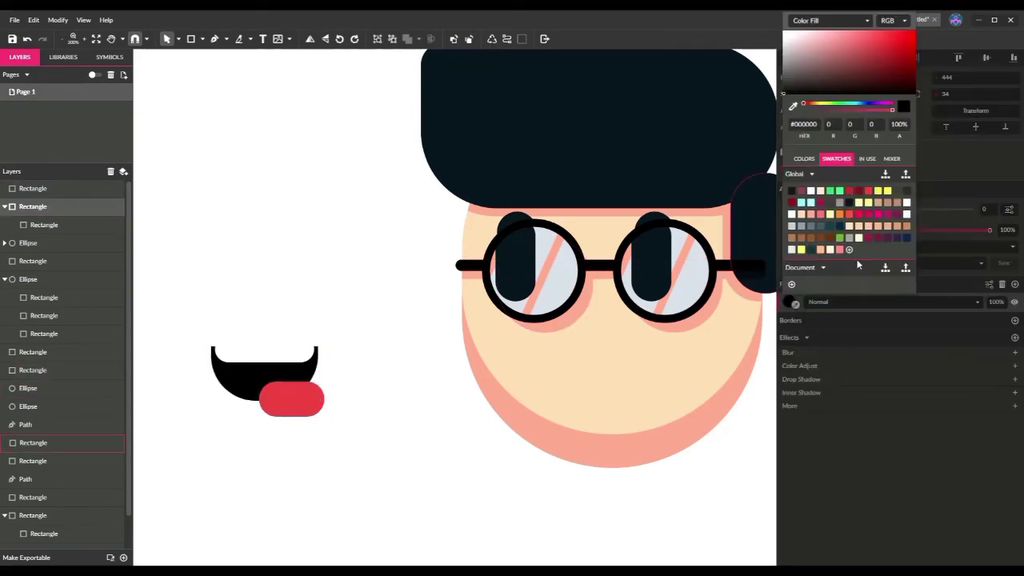
pyautogui.click(851, 193)
# - Clip the red tongue inside the mouth and move the mouth onto the face below the glasses
pyautogui.click(344, 383)
pyautogui.moveTo(337, 416); pyautogui.dragTo(295, 189)
pyautogui.click(429, 39)
pyautogui.click(293, 290)
pyautogui.moveTo(279, 373); pyautogui.dragTo(649, 382)
pyautogui.click(634, 512)
# - Round the mouth's two lower corners evenly with a corner value of 47 each
pyautogui.click(640, 409)
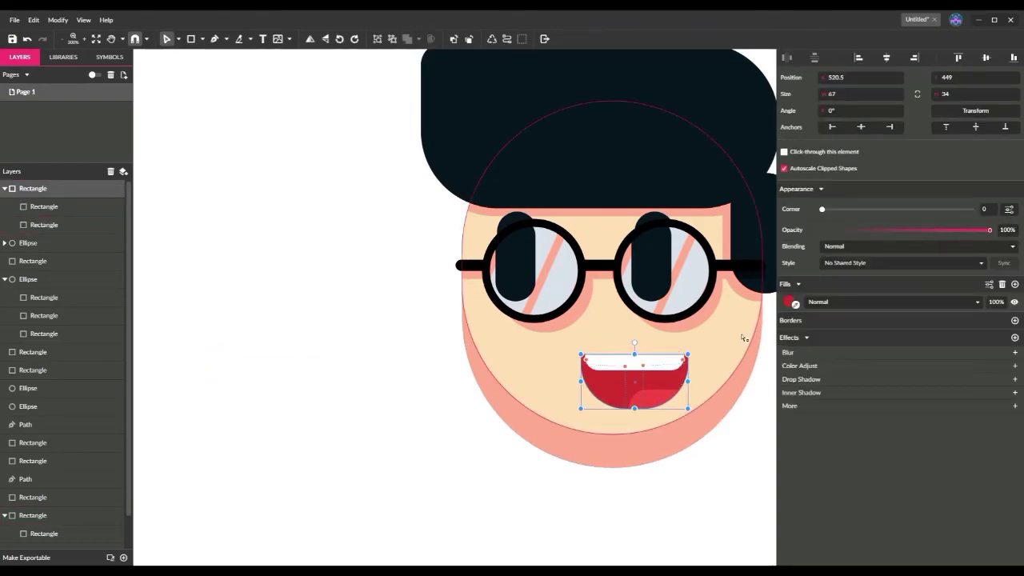
pyautogui.click(621, 372)
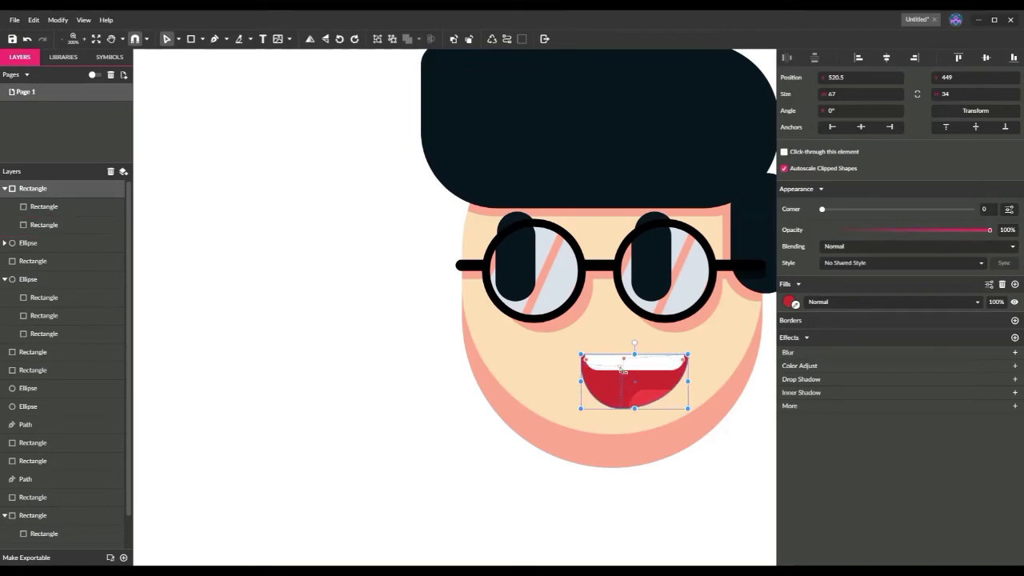
pyautogui.click(1008, 208)
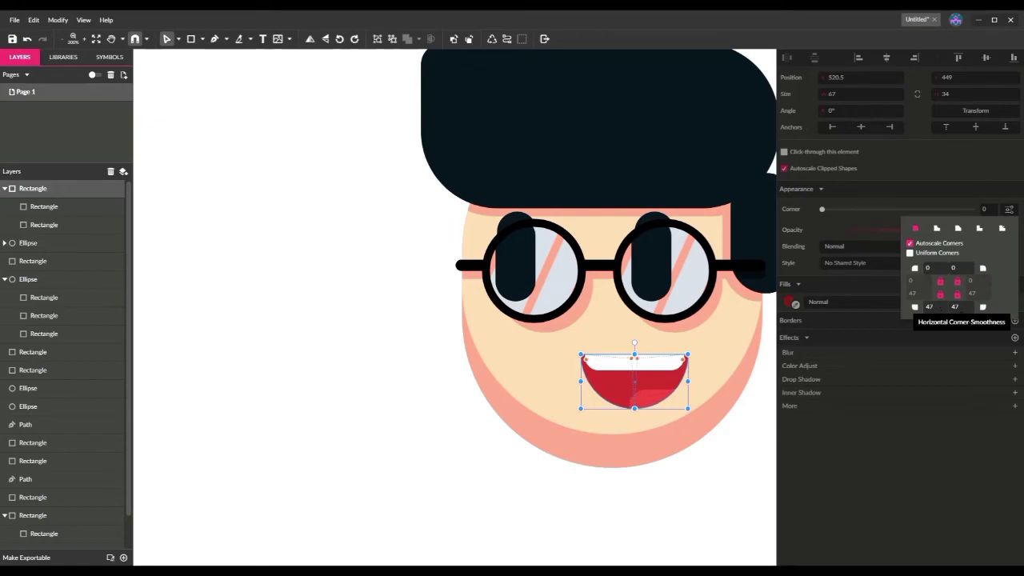
pyautogui.click(673, 508)
pyautogui.hotkey('ctrl', '-')
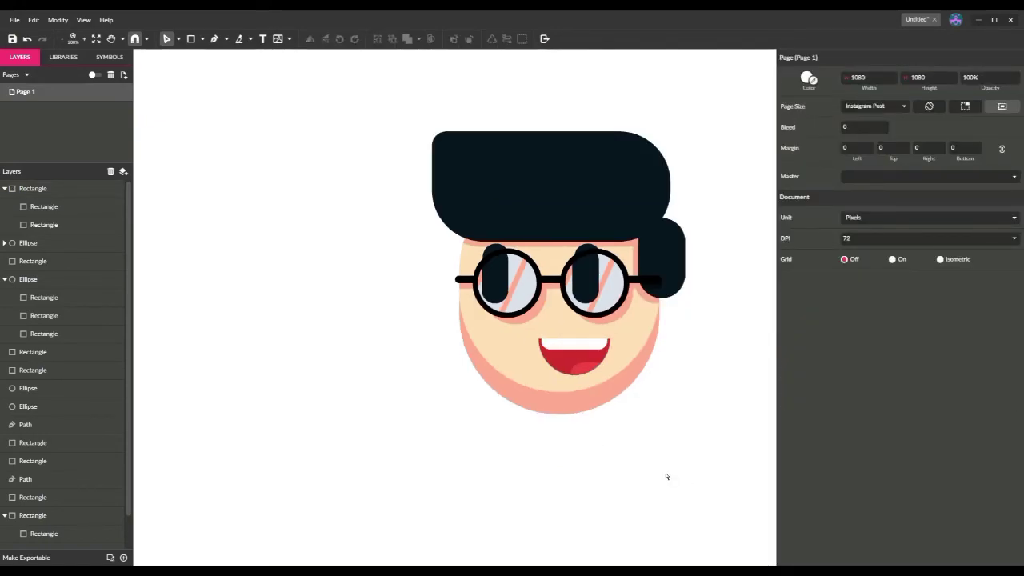
# - Resize and reposition the white teeth inside the mouth to about 72 by 16.5 px
pyautogui.click(589, 347)
pyautogui.moveTo(543, 341); pyautogui.dragTo(501, 342)
pyautogui.click(754, 279)
pyautogui.click(601, 344)
pyautogui.click(660, 392)
pyautogui.click(589, 346)
pyautogui.scroll(4, 589, 347)
pyautogui.moveTo(712, 307); pyautogui.dragTo(623, 307)
pyautogui.moveTo(548, 322); pyautogui.dragTo(576, 323)
pyautogui.moveTo(232, 307); pyautogui.dragTo(359, 305)
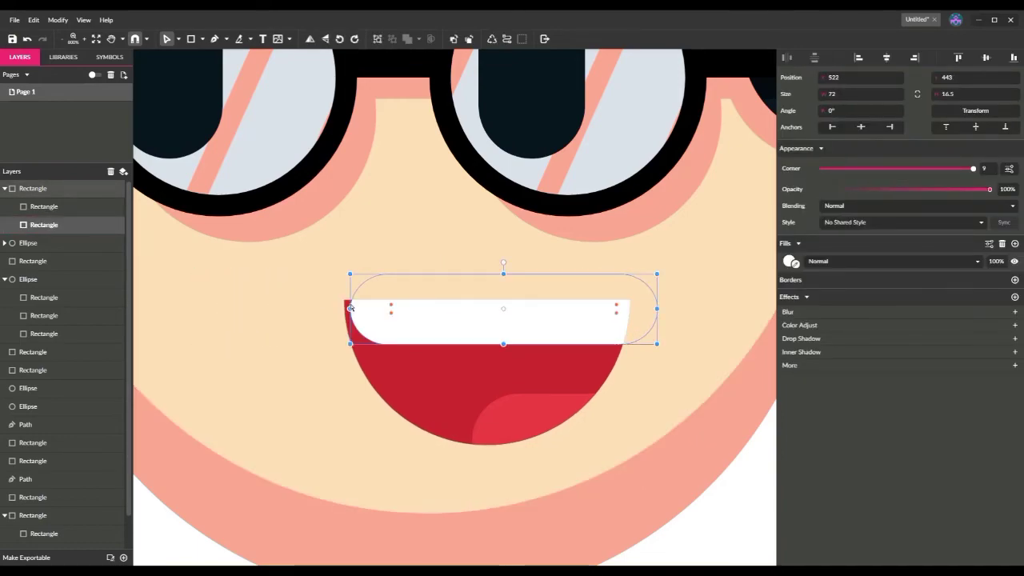
# - Narrow the teeth to about 63 px, raise them slightly, and centre them horizontally in the mouth
pyautogui.click(734, 530)
pyautogui.click(471, 324)
pyautogui.moveTo(662, 307); pyautogui.dragTo(584, 315)
pyautogui.click(888, 59)
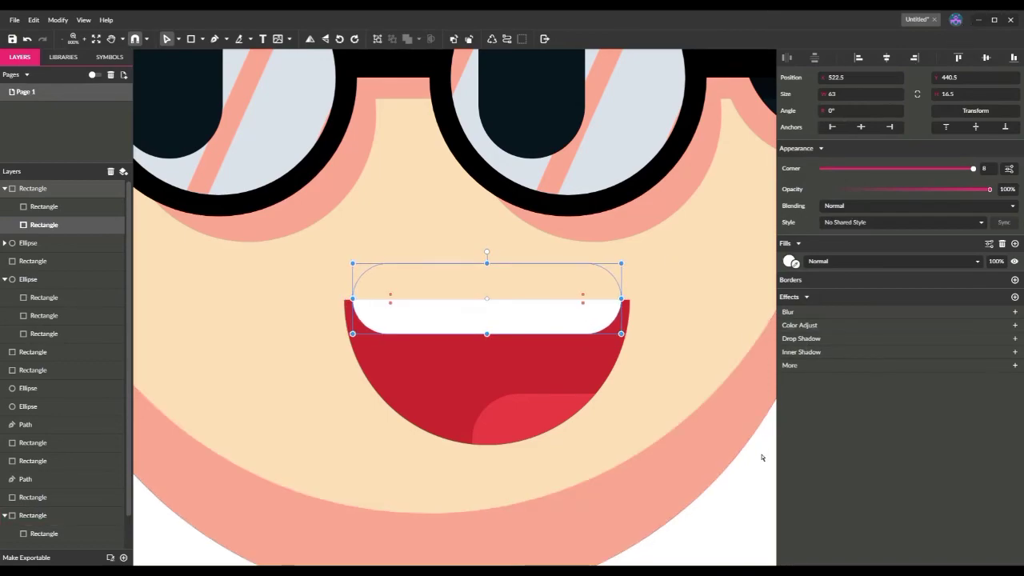
pyautogui.click(694, 483)
# - Enlarge the tongue up and to the left to about 48.5 by 25 px inside the mouth
pyautogui.hotkey('ctrl', '-')
pyautogui.hotkey('ctrl', '-')
pyautogui.hotkey('ctrl', '-')
pyautogui.hotkey('ctrl', '+')
pyautogui.click(482, 366)
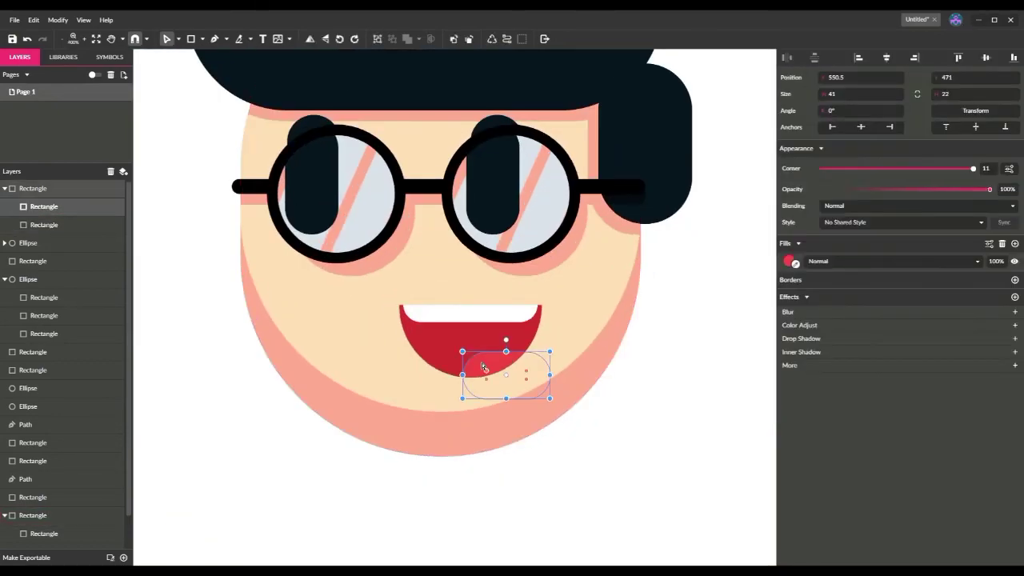
pyautogui.moveTo(460, 349); pyautogui.dragTo(447, 346)
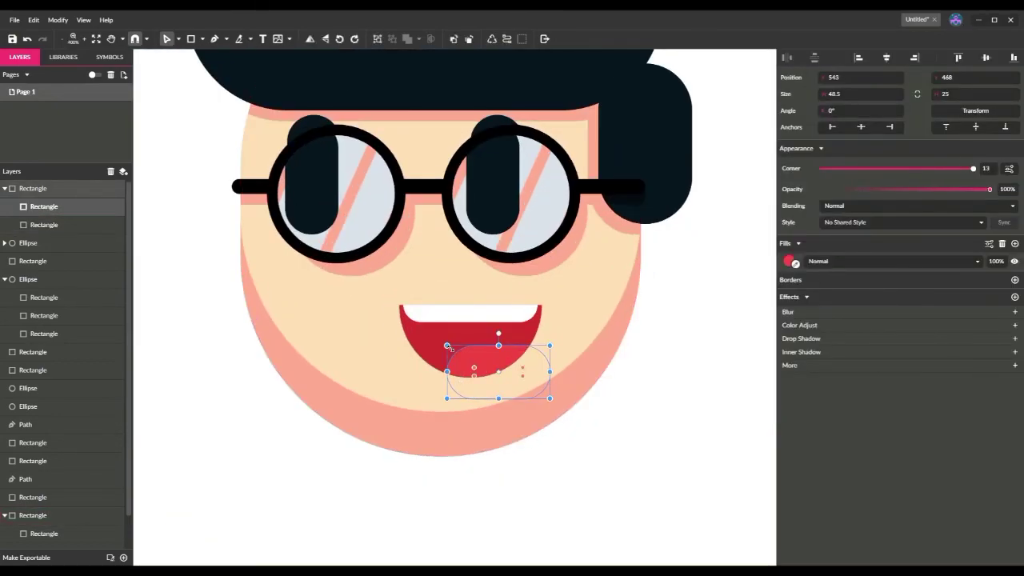
pyautogui.click(661, 398)
pyautogui.hotkey('ctrl', '-')
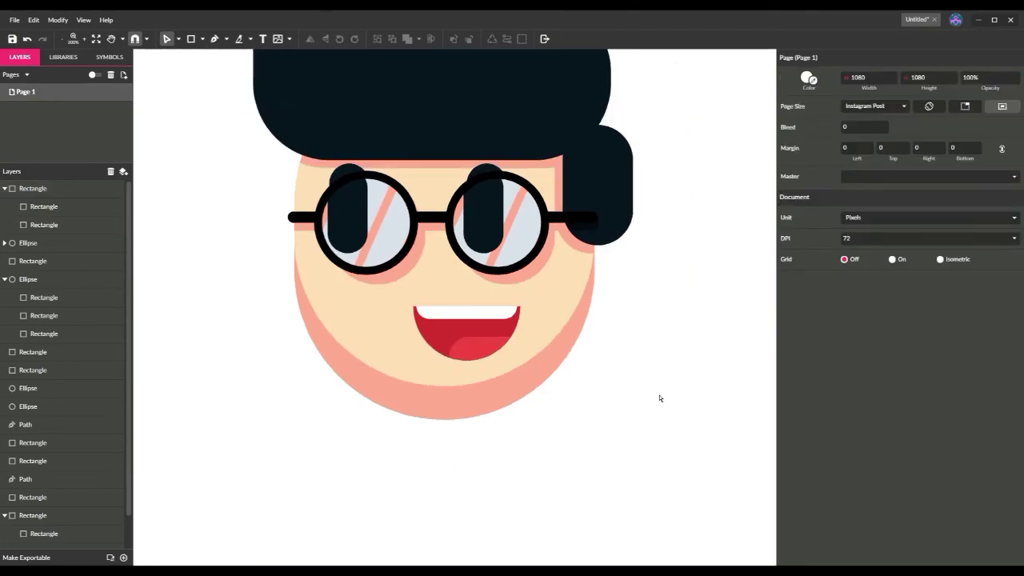
# - Move the light face shape down and to the left, leaving a pink shadow along the chin and right cheek
pyautogui.click(573, 286)
pyautogui.moveTo(546, 297); pyautogui.dragTo(545, 319)
pyautogui.click(625, 329)
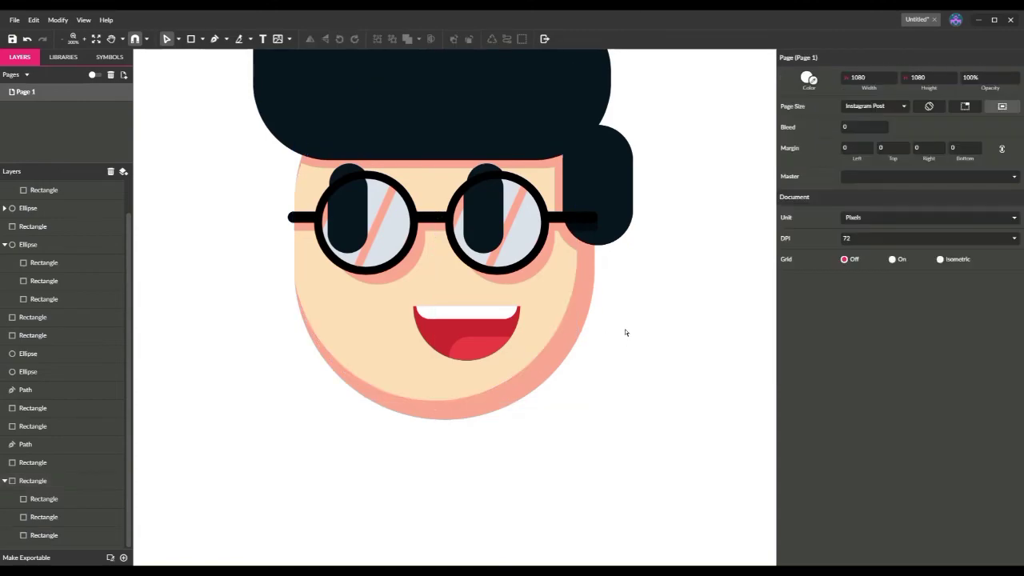
# - Draw a fully rounded highlight bar 21 px high near the upper left of the hair
pyautogui.scroll(3, 667, 336)
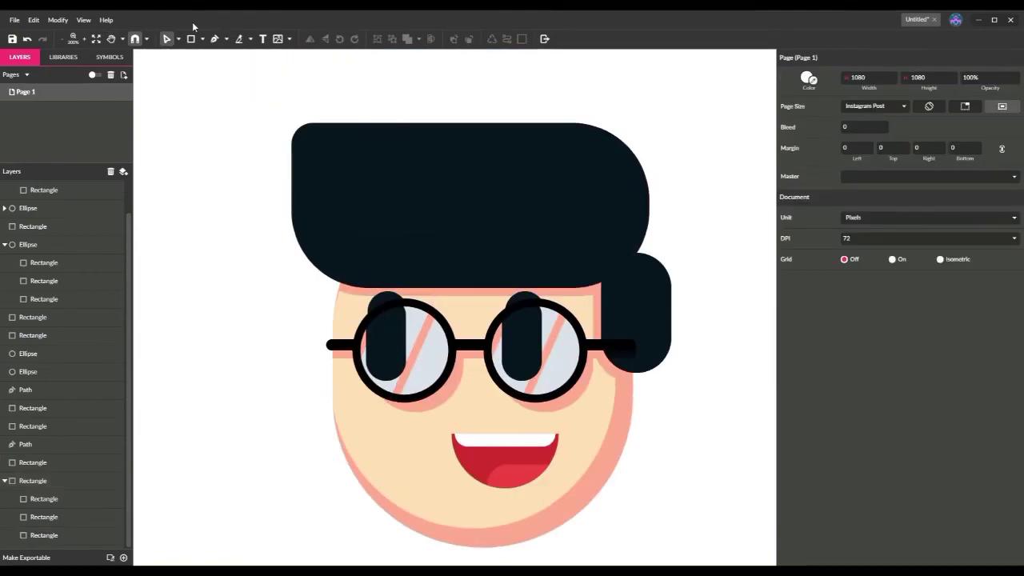
pyautogui.click(191, 39)
pyautogui.moveTo(326, 144); pyautogui.dragTo(460, 177)
pyautogui.moveTo(823, 168); pyautogui.dragTo(972, 168)
# - Duplicate the hair highlight bar and shorten the copy to 54 px wide with 11 px corners, right of the first
pyautogui.hotkey('ctrl', 'd')
pyautogui.moveTo(459, 161); pyautogui.dragTo(567, 160)
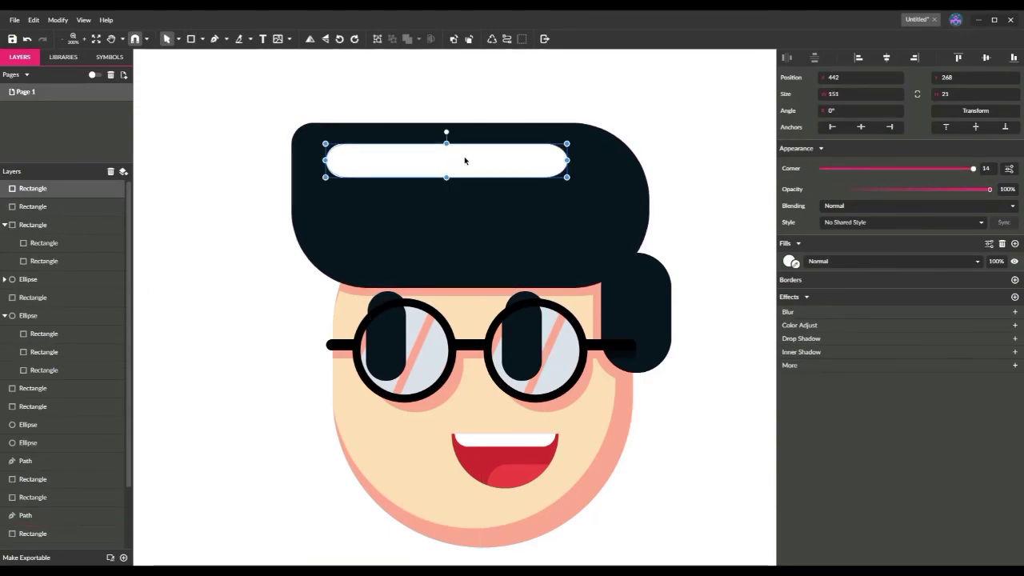
pyautogui.moveTo(327, 160); pyautogui.dragTo(480, 163)
pyautogui.moveTo(973, 168); pyautogui.dragTo(883, 175)
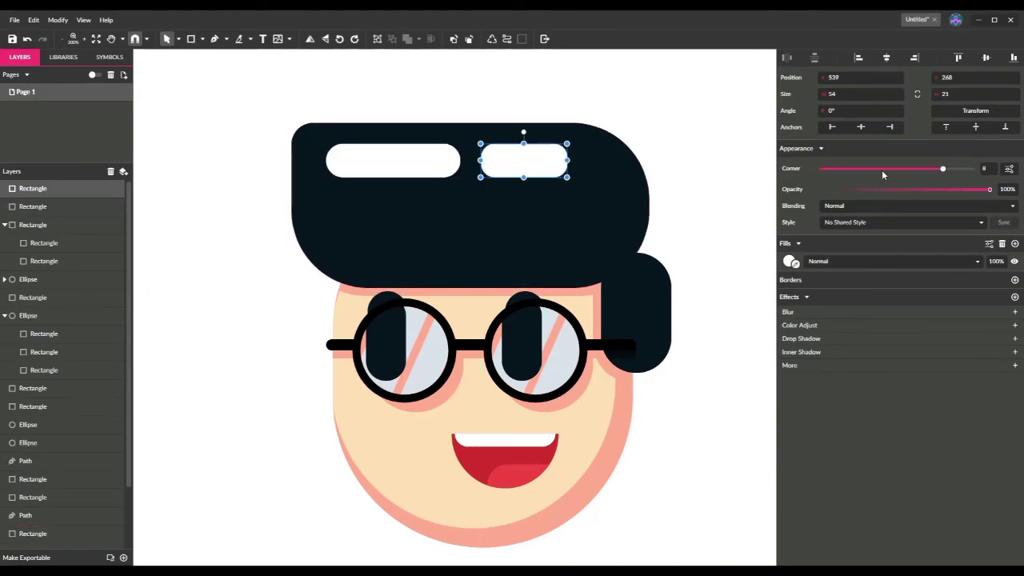
# - Fill both hair highlight bars with a dark blue swatch and shift them slightly down and to the right
pyautogui.click(790, 261)
pyautogui.click(849, 461)
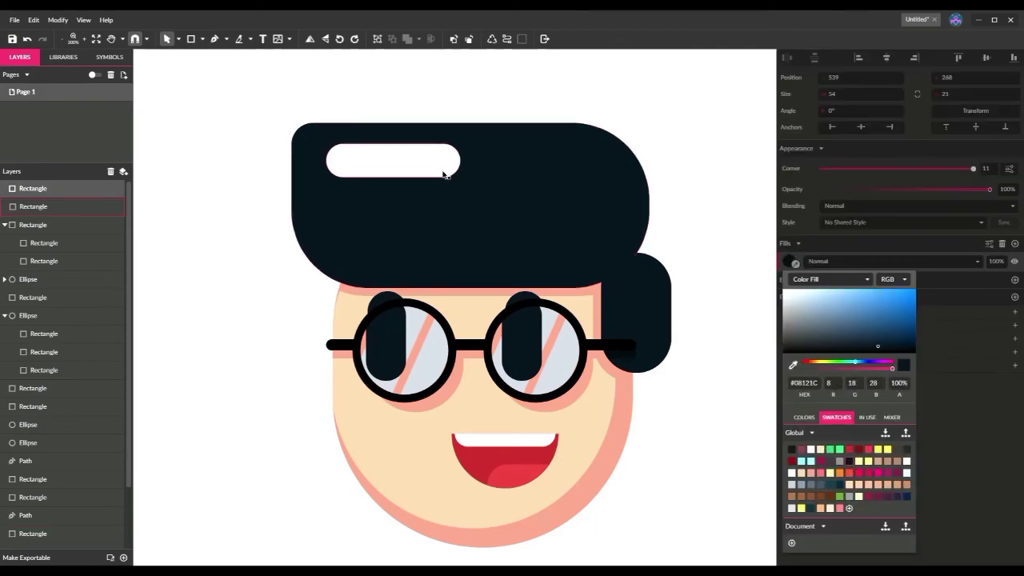
pyautogui.click(841, 485)
pyautogui.click(503, 222)
pyautogui.click(436, 165)
pyautogui.moveTo(795, 264); pyautogui.dragTo(543, 166)
pyautogui.click(658, 138)
pyautogui.click(586, 144)
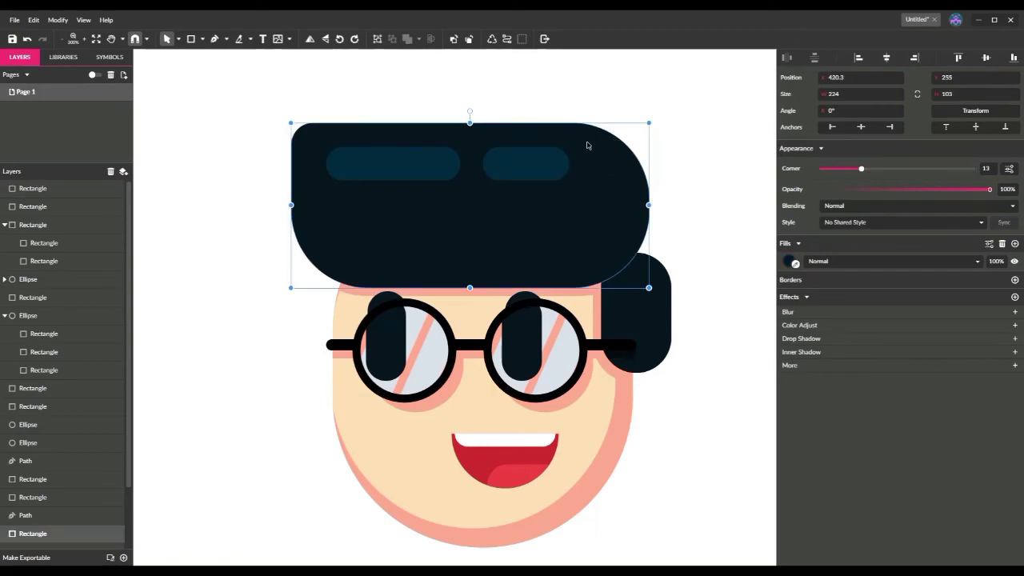
pyautogui.click(678, 134)
# - Narrow the face slightly by moving its left edge inward
pyautogui.hotkey('ctrl', '-')
pyautogui.press('space')
pyautogui.moveTo(672, 278); pyautogui.dragTo(678, 196)
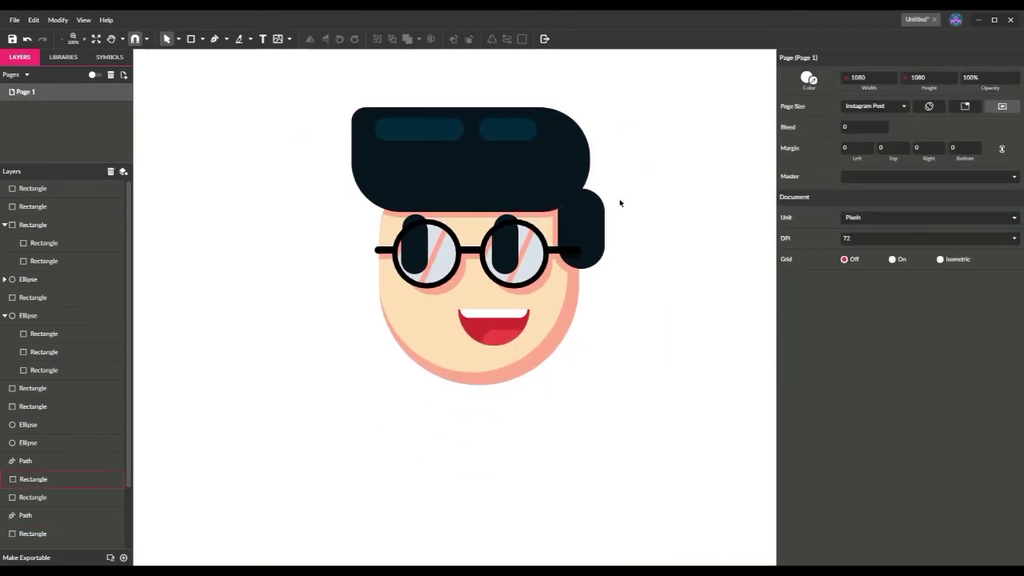
pyautogui.click(412, 310)
pyautogui.moveTo(380, 264); pyautogui.dragTo(390, 265)
pyautogui.click(355, 287)
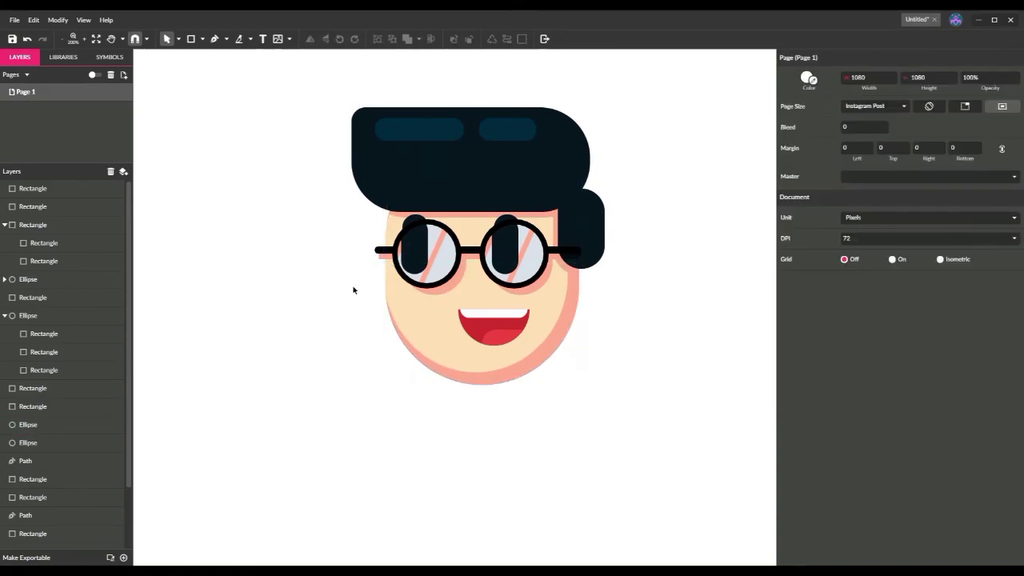
pyautogui.doubleClick(537, 219)
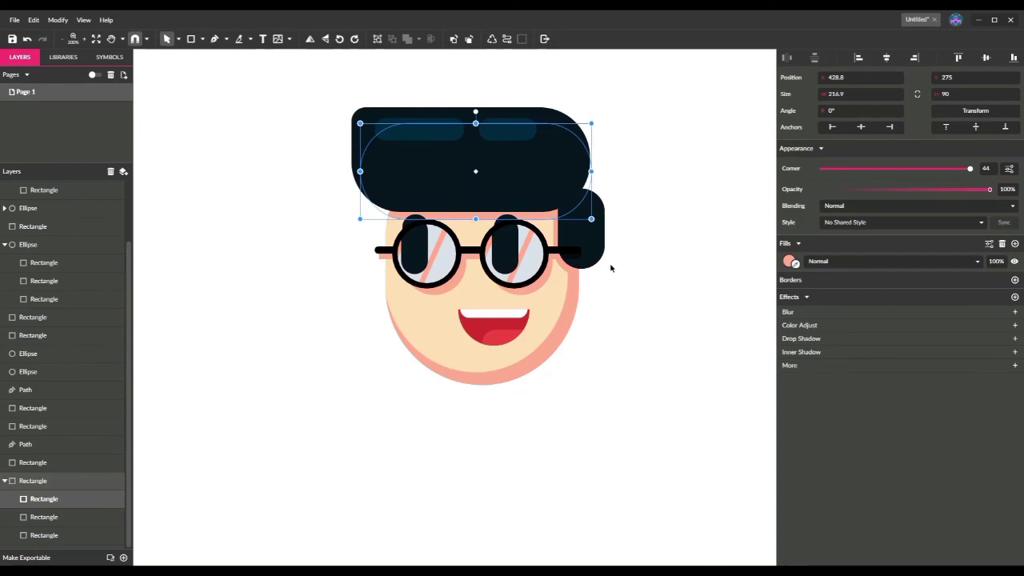
pyautogui.click(570, 262)
pyautogui.click(663, 285)
pyautogui.click(564, 275)
pyautogui.click(577, 254)
pyautogui.click(679, 192)
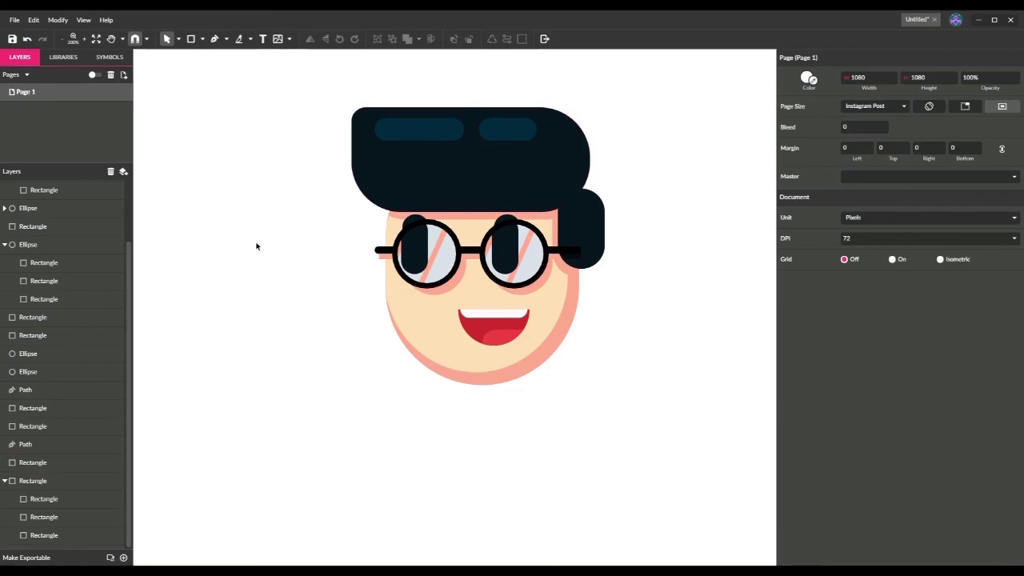
# - Add a text object below the head and set its font to Press Start 2P
pyautogui.press('space')
pyautogui.moveTo(257, 246); pyautogui.dragTo(257, 266)
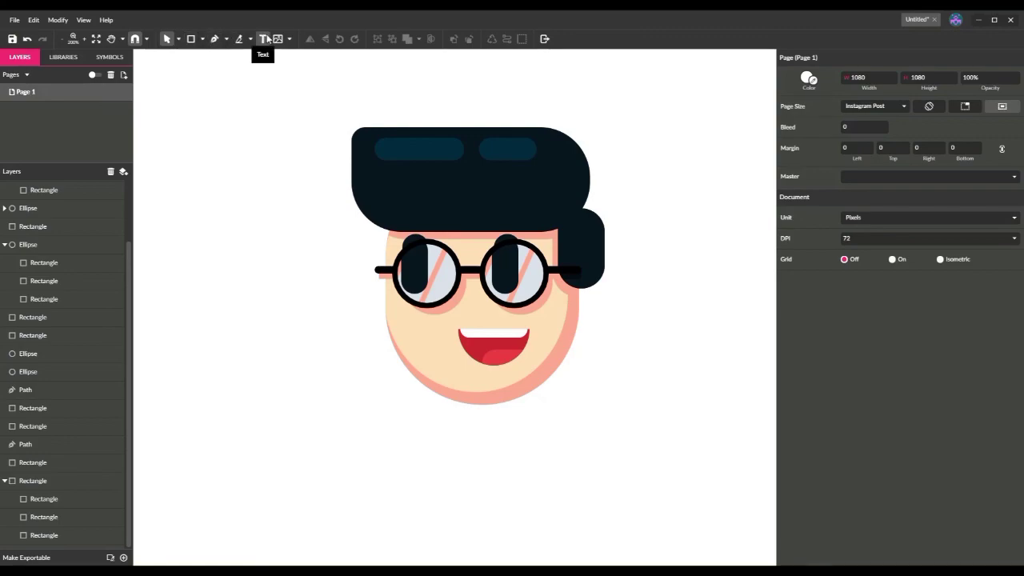
pyautogui.click(264, 38)
pyautogui.click(326, 432)
pyautogui.click(920, 168)
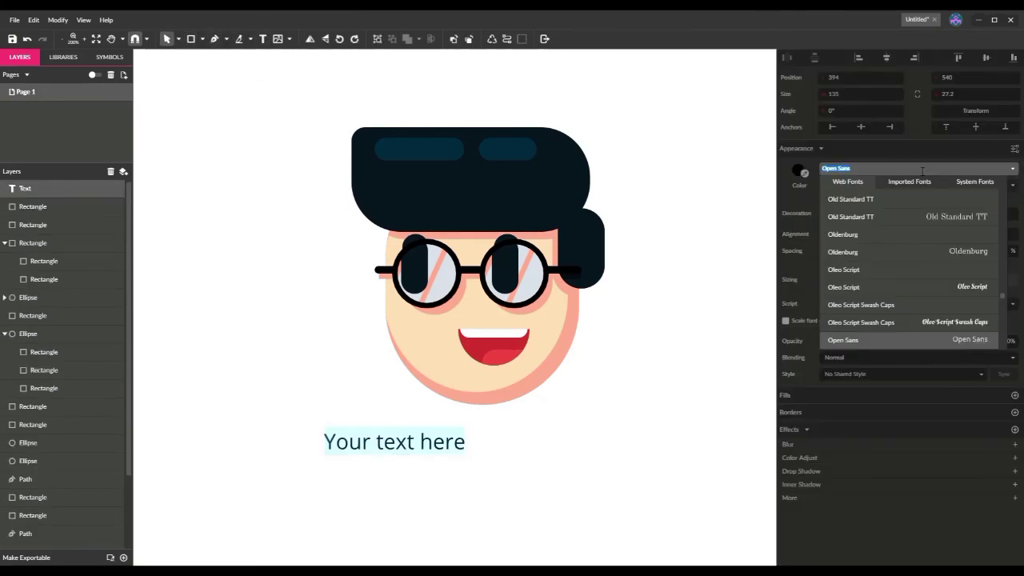
pyautogui.write('tech')
pyautogui.press('BackSpace')
pyautogui.press('BackSpace')
pyautogui.press('BackSpace')
pyautogui.write('pre')
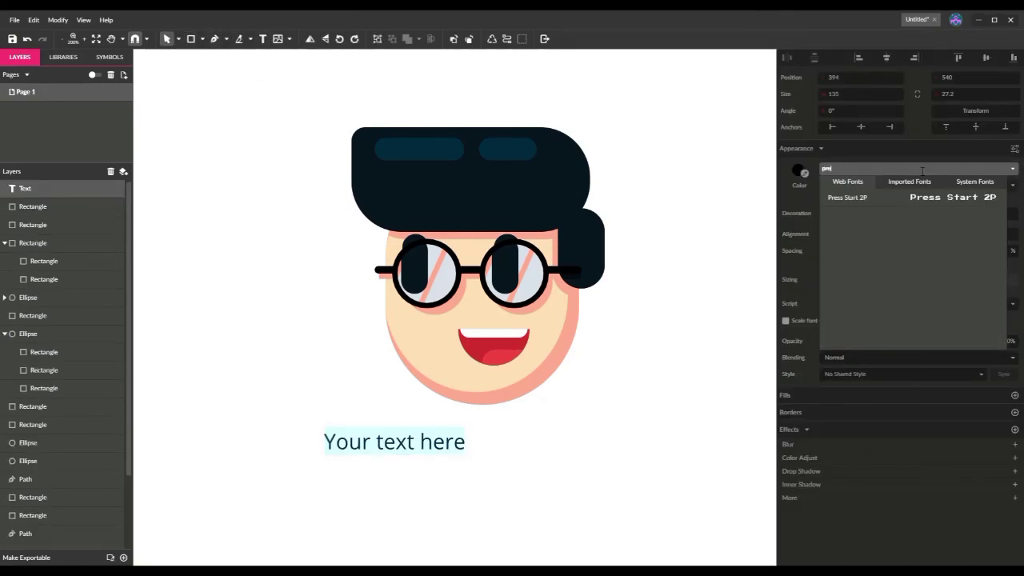
pyautogui.click(878, 199)
pyautogui.write('@te')
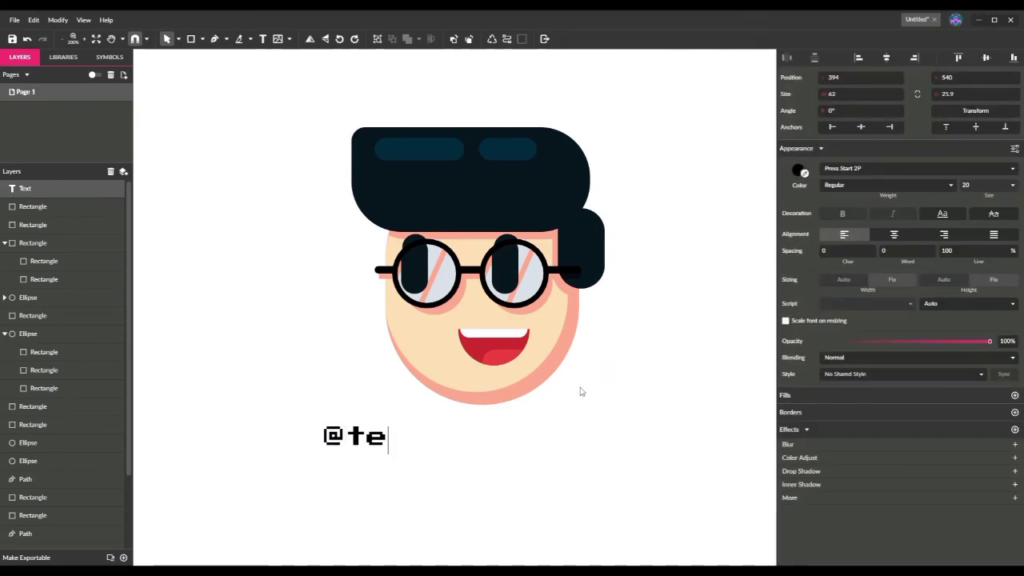
pyautogui.write('chne_kapa')
pyautogui.press('Escape')
pyautogui.moveTo(552, 440); pyautogui.dragTo(591, 439)
pyautogui.click(645, 406)
pyautogui.hotkey('ctrl', '-')
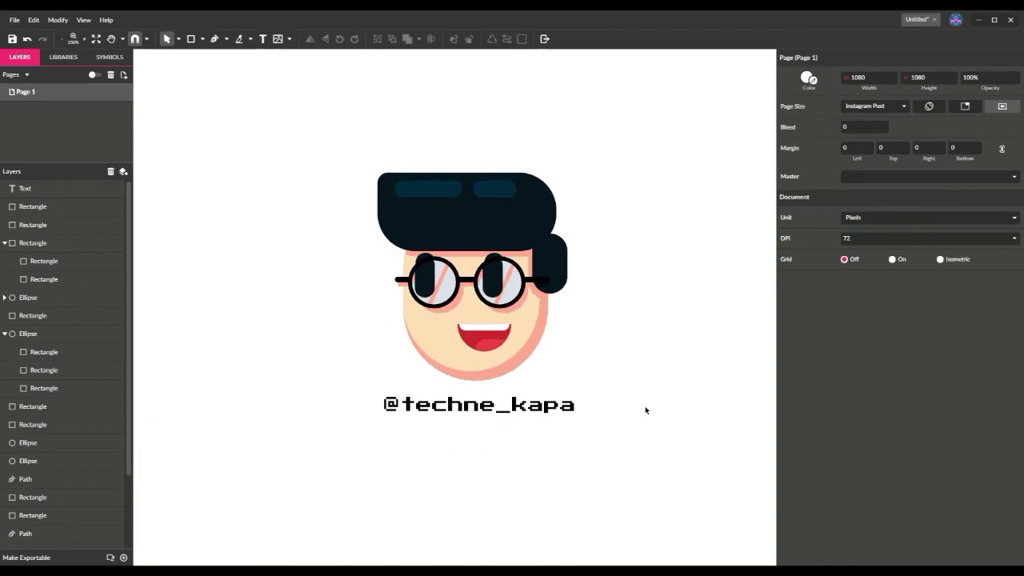
# - Group the whole character with its text and centre the group horizontally and vertically on the page
pyautogui.hotkey('ctrl', '-')
pyautogui.hotkey('ctrl', 'a')
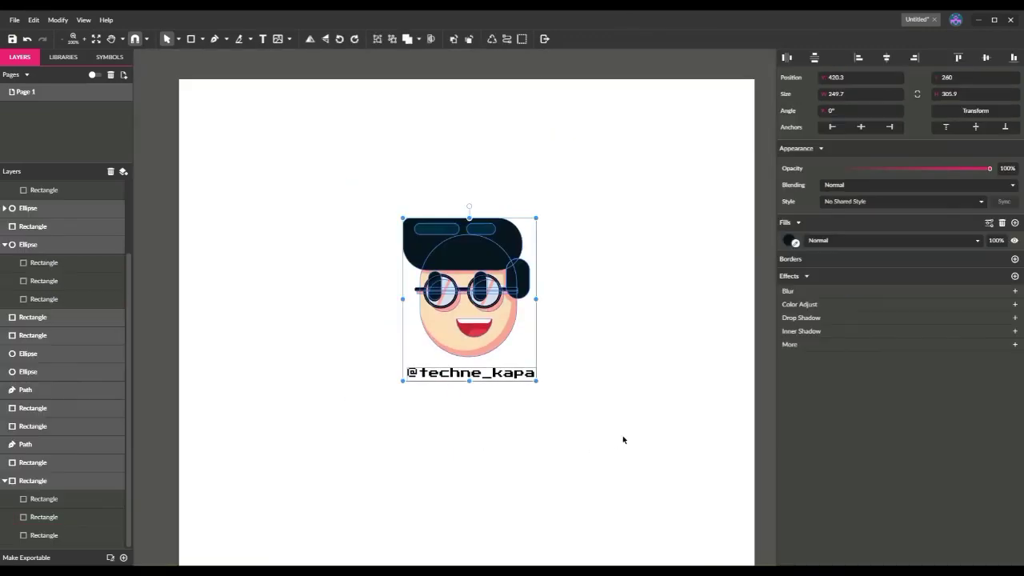
pyautogui.click(381, 41)
pyautogui.click(886, 57)
pyautogui.click(986, 58)
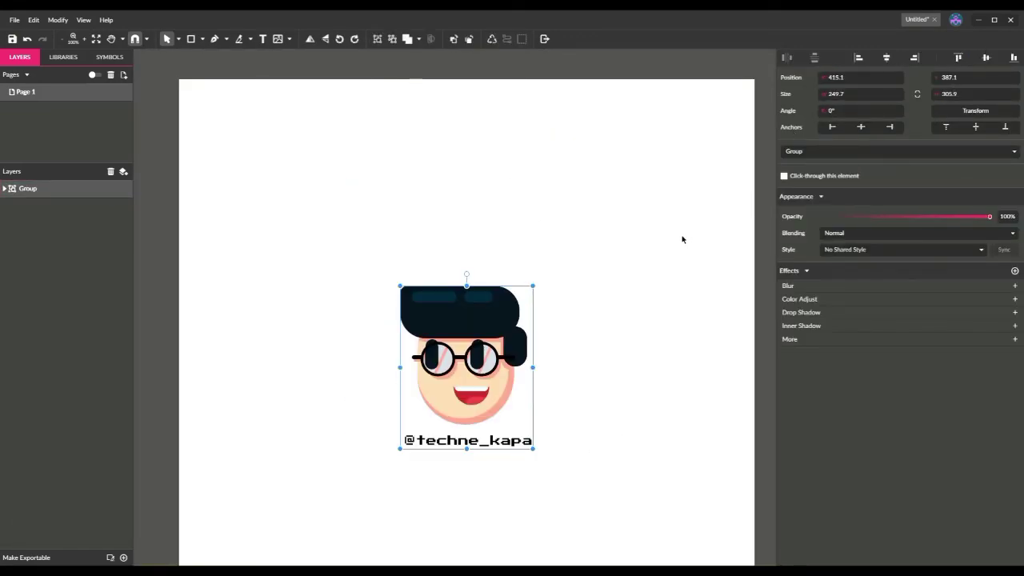
pyautogui.click(682, 239)
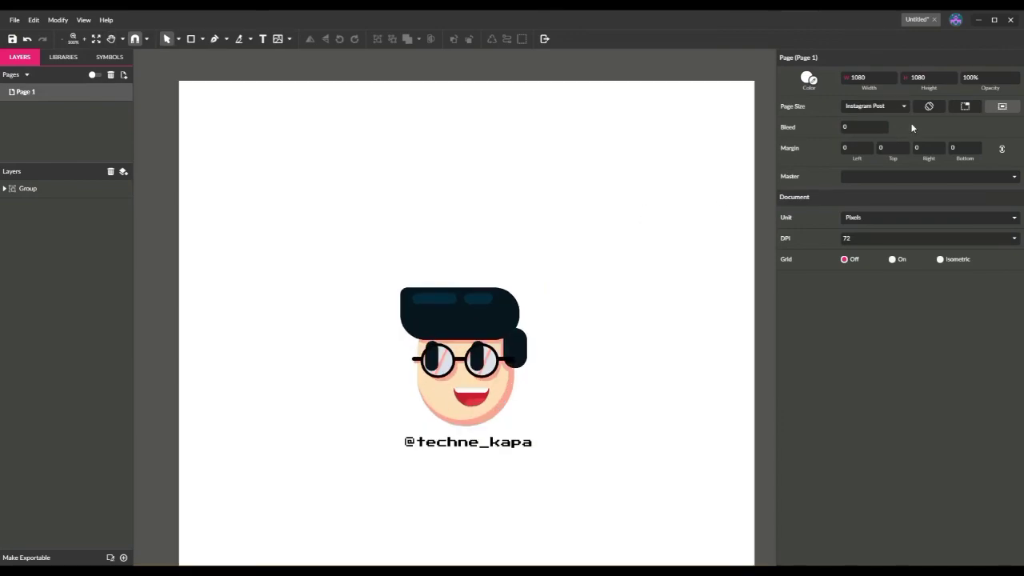